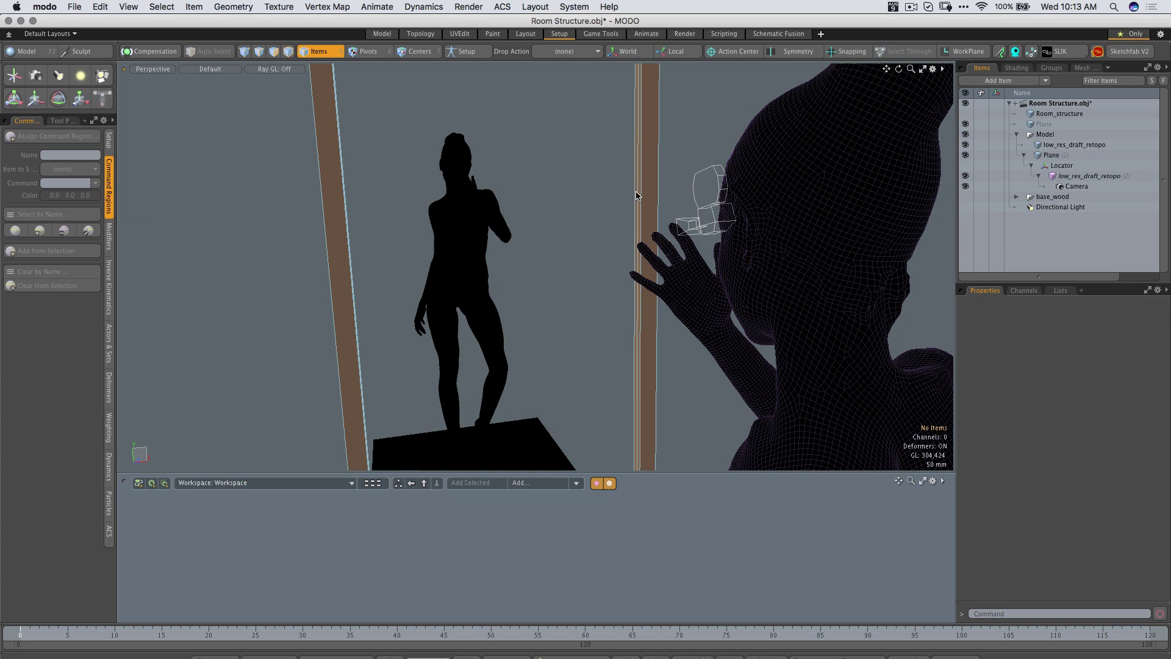
Examine the finished mirror setup from several angles, looking at the frame, the original figure and its mirrored instance
ctrl+alt+drag(633, 339, 384, 353)
alt+drag(573, 341, 556, 293)
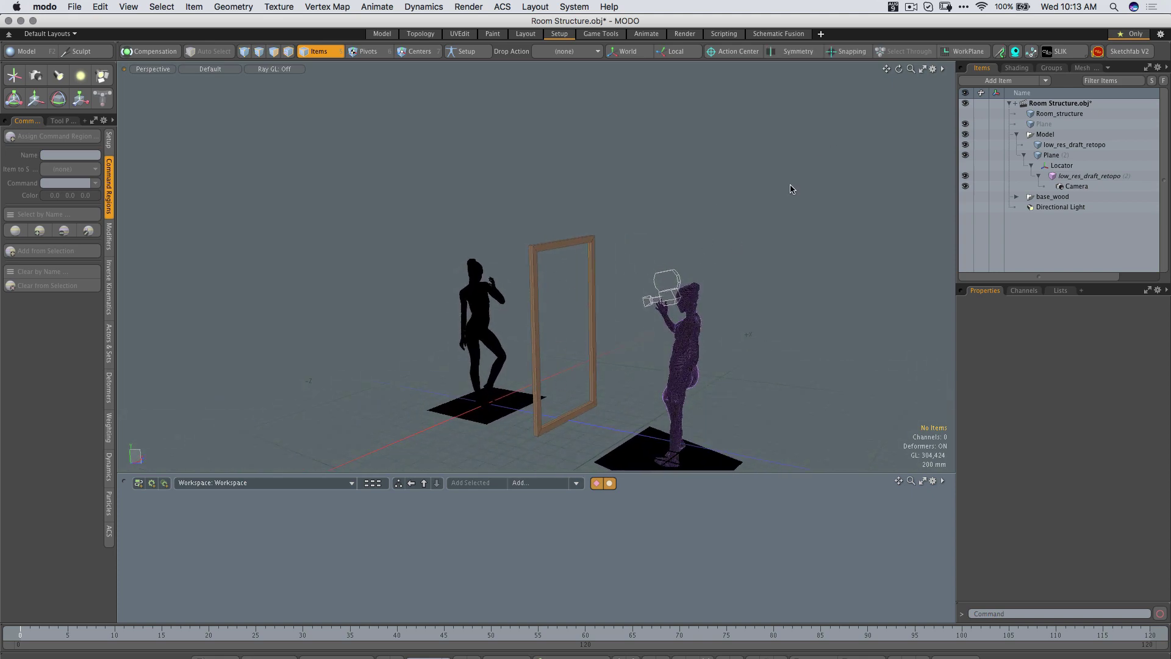
ctrl+alt+drag(599, 337, 633, 282)
ctrl+alt+drag(688, 312, 696, 237)
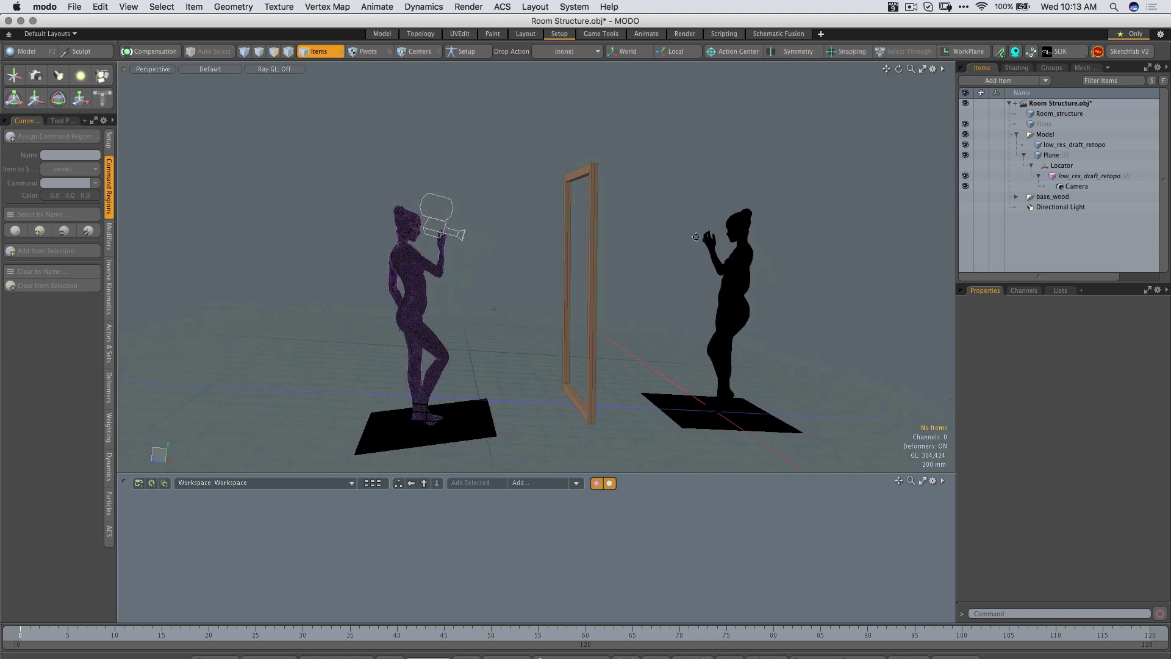
alt+drag(662, 288, 554, 290)
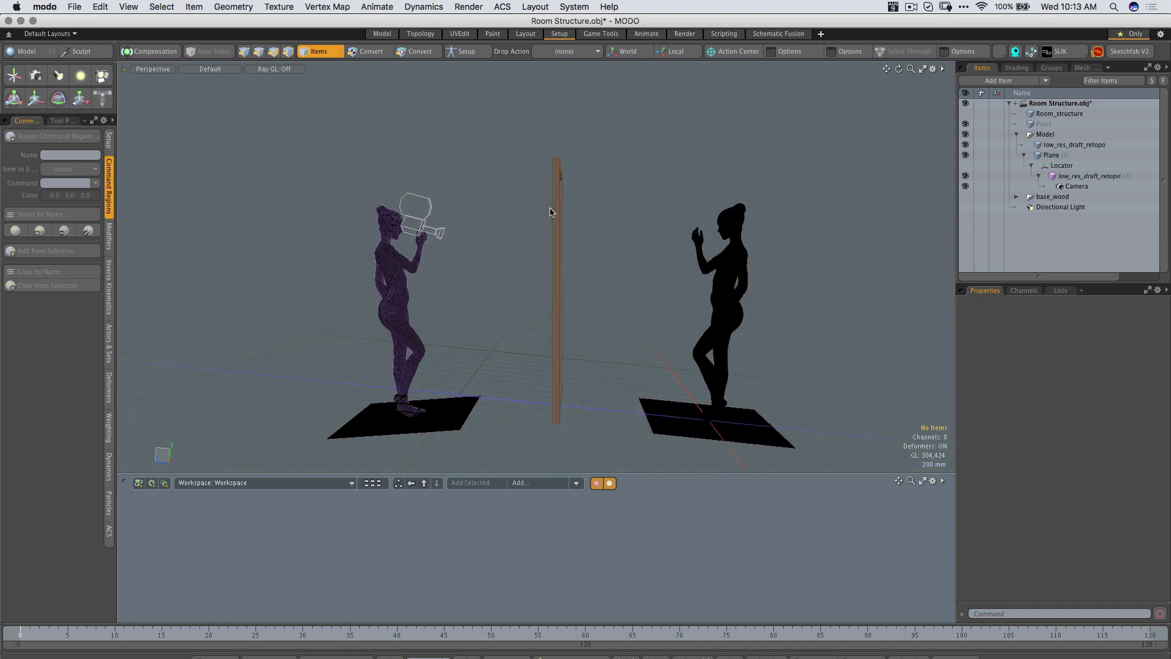
alt+drag(560, 381, 434, 398)
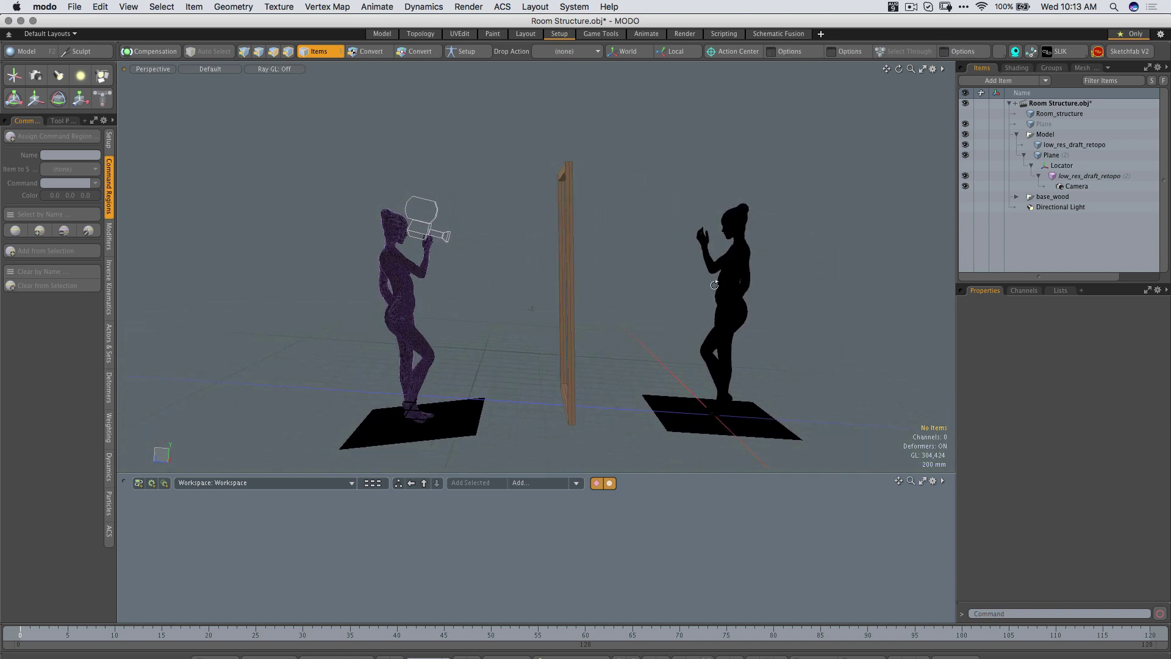
alt+drag(714, 285, 504, 329)
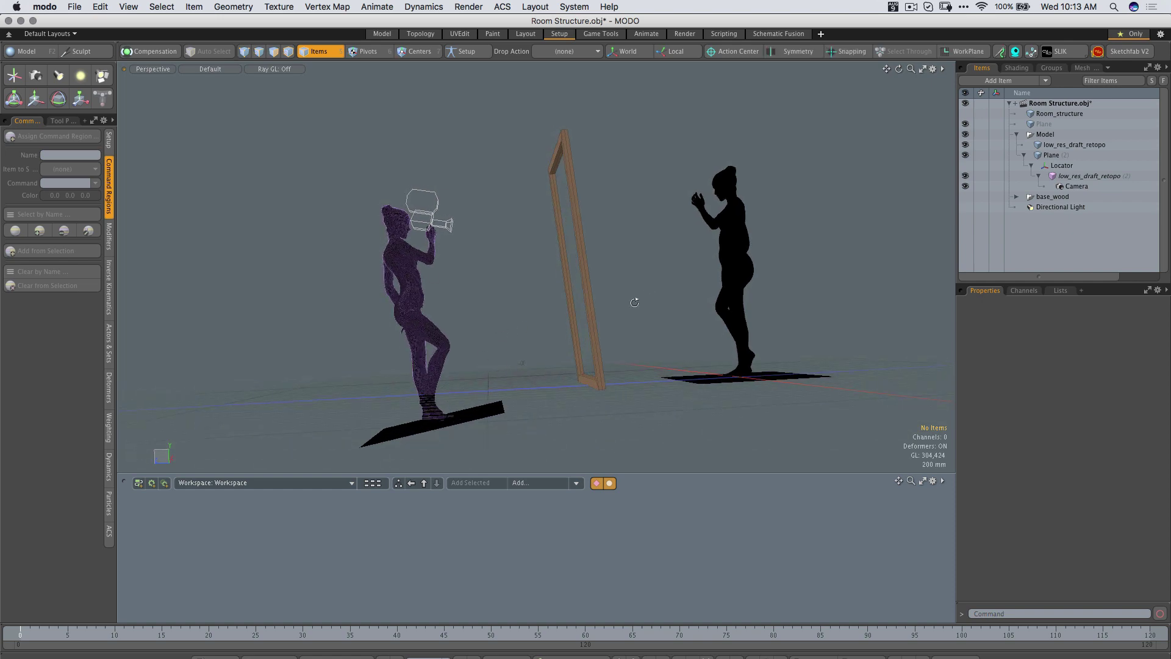
alt+drag(634, 302, 630, 328)
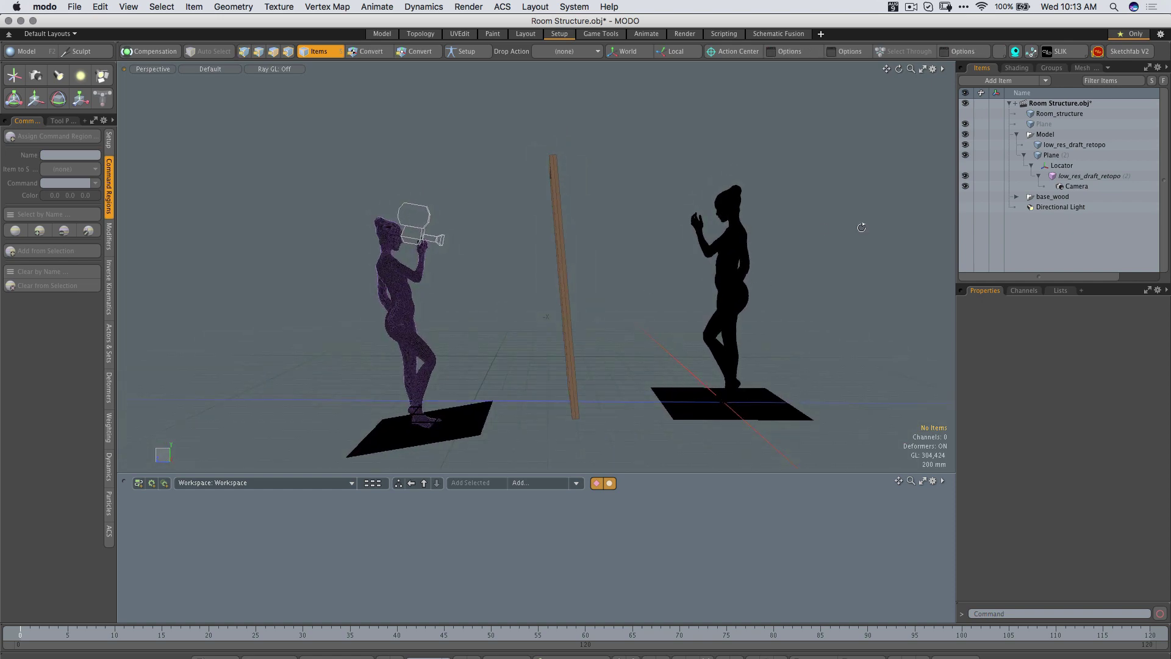
click(910, 7)
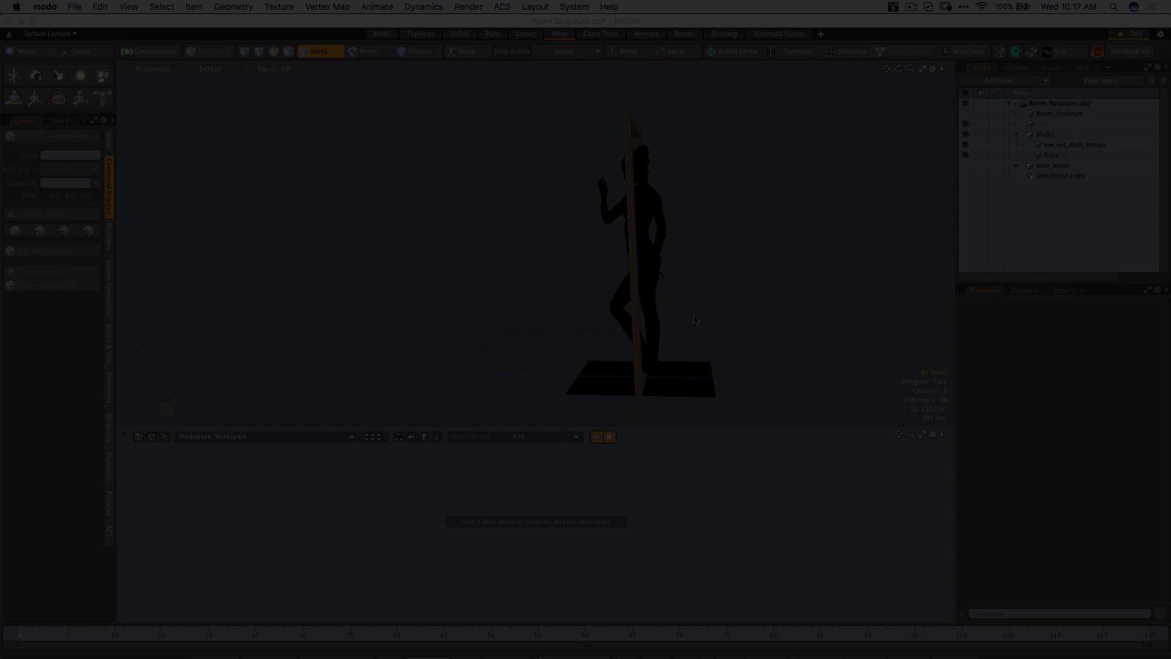
Create an instance of the low_res_draft_retopo mesh and set its Z scale to -100%
alt+drag(665, 144, 606, 177)
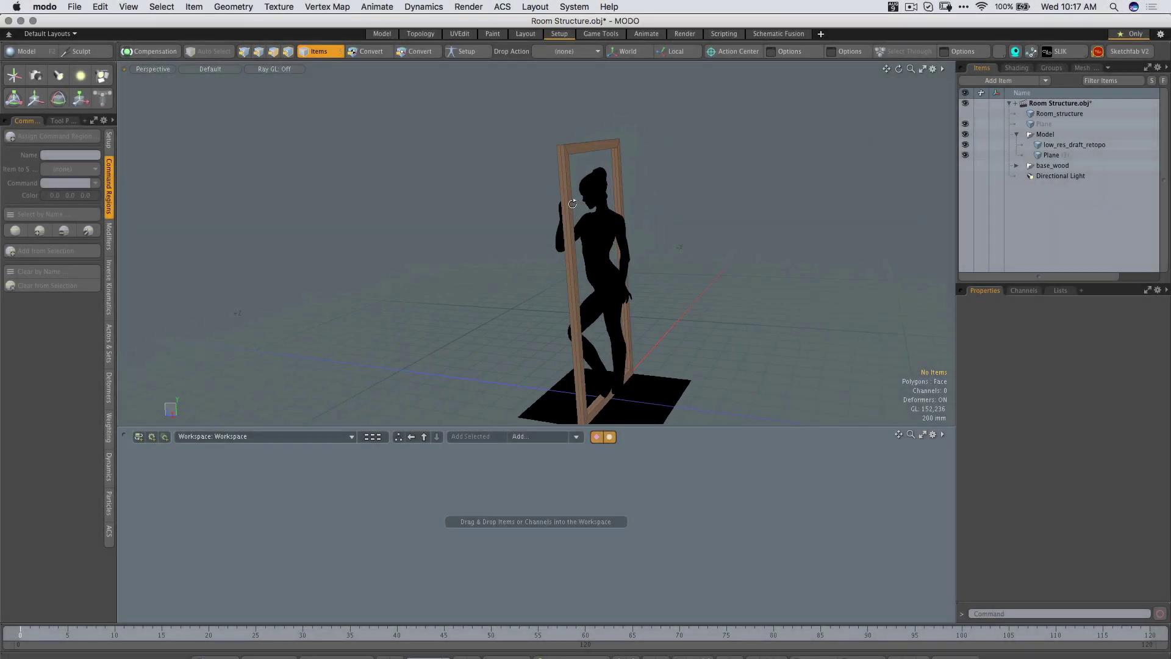
alt+drag(758, 291, 813, 266)
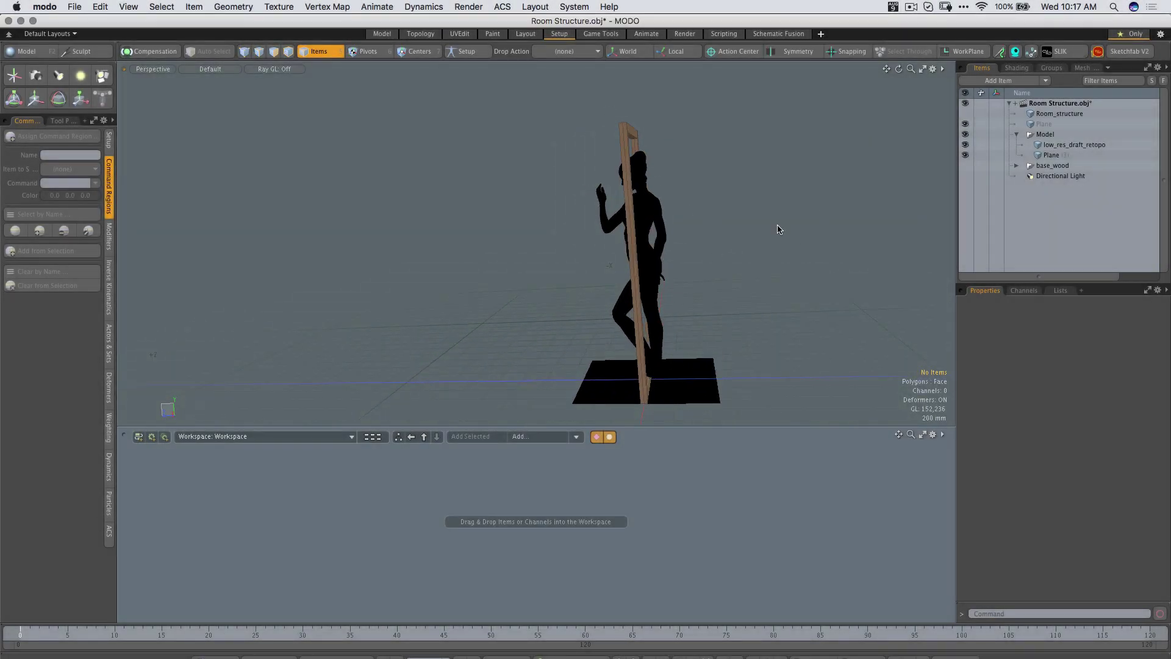
right_click(1083, 145)
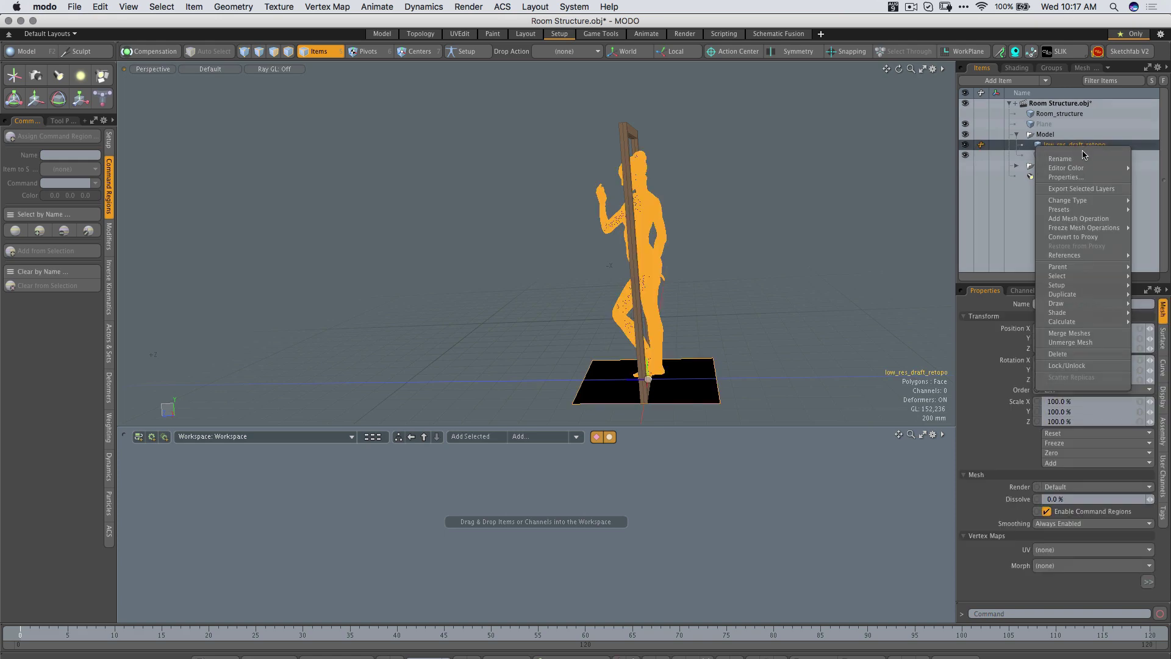
mouse_move(1050, 295)
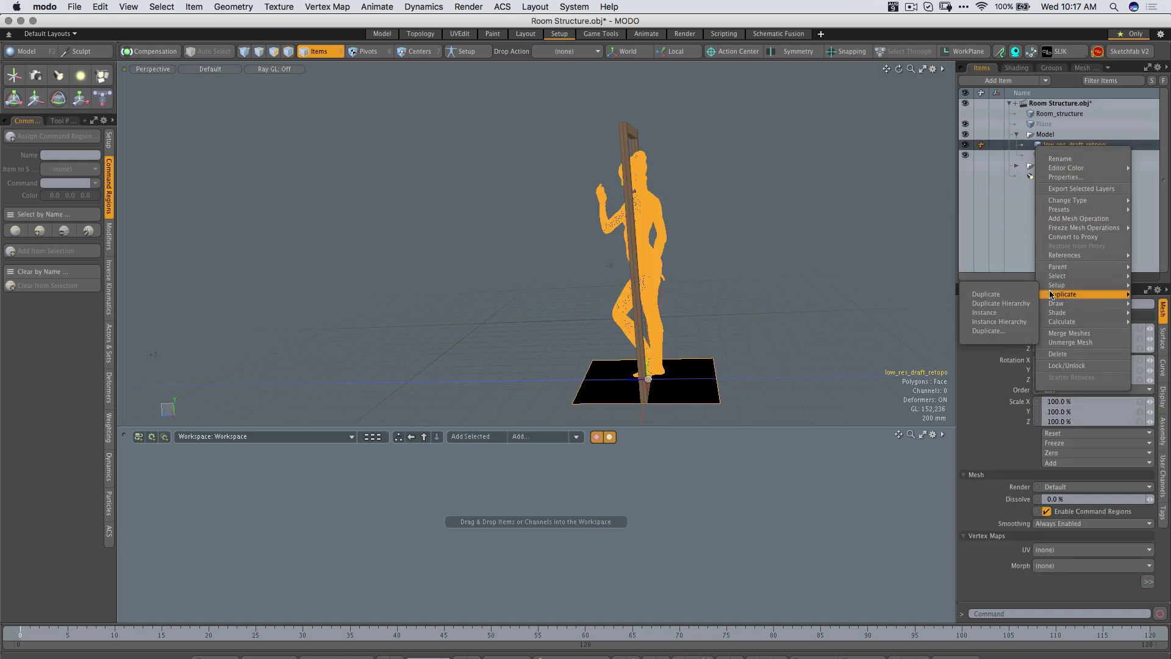
click(1014, 314)
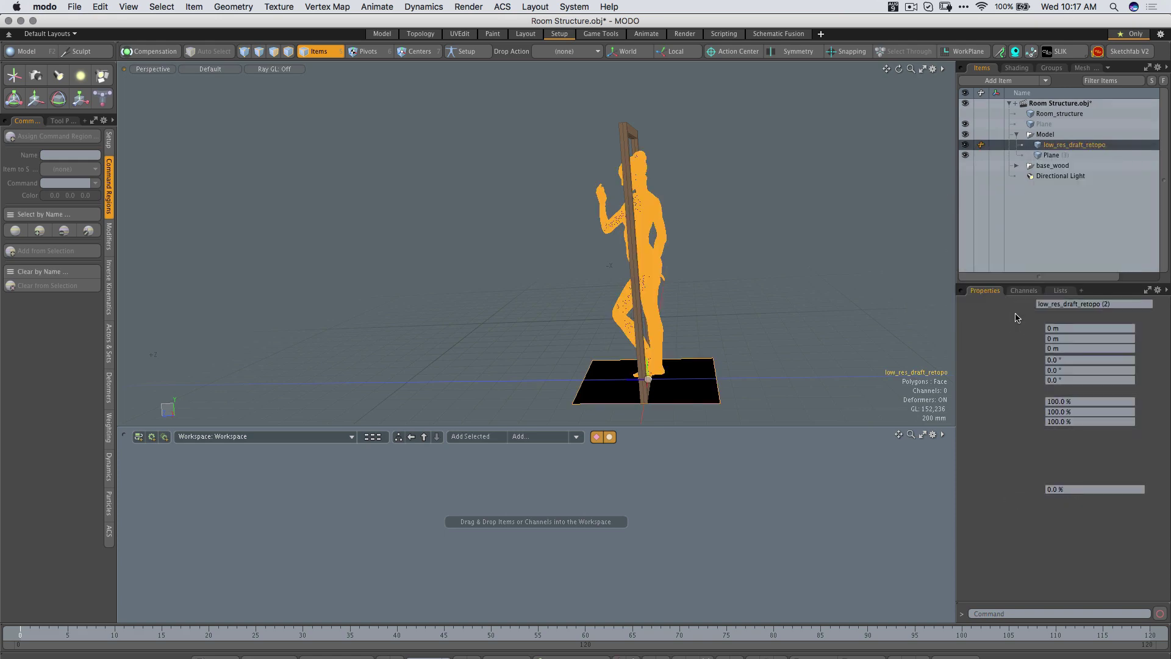
click(1080, 421)
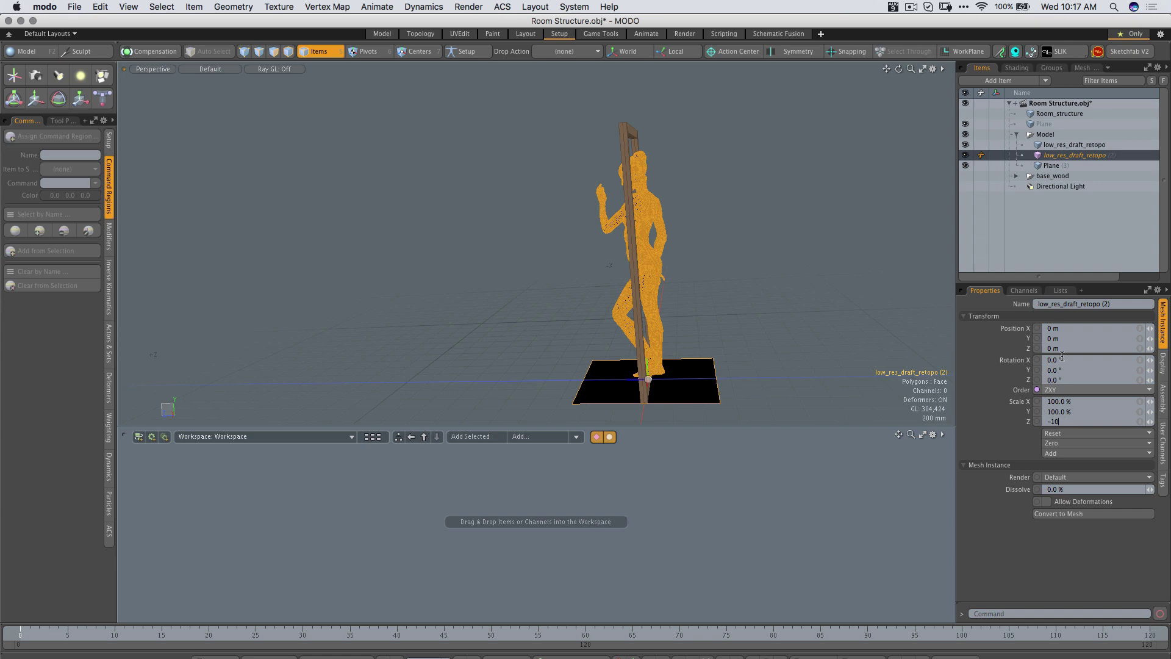
text(-100)
key(Return)
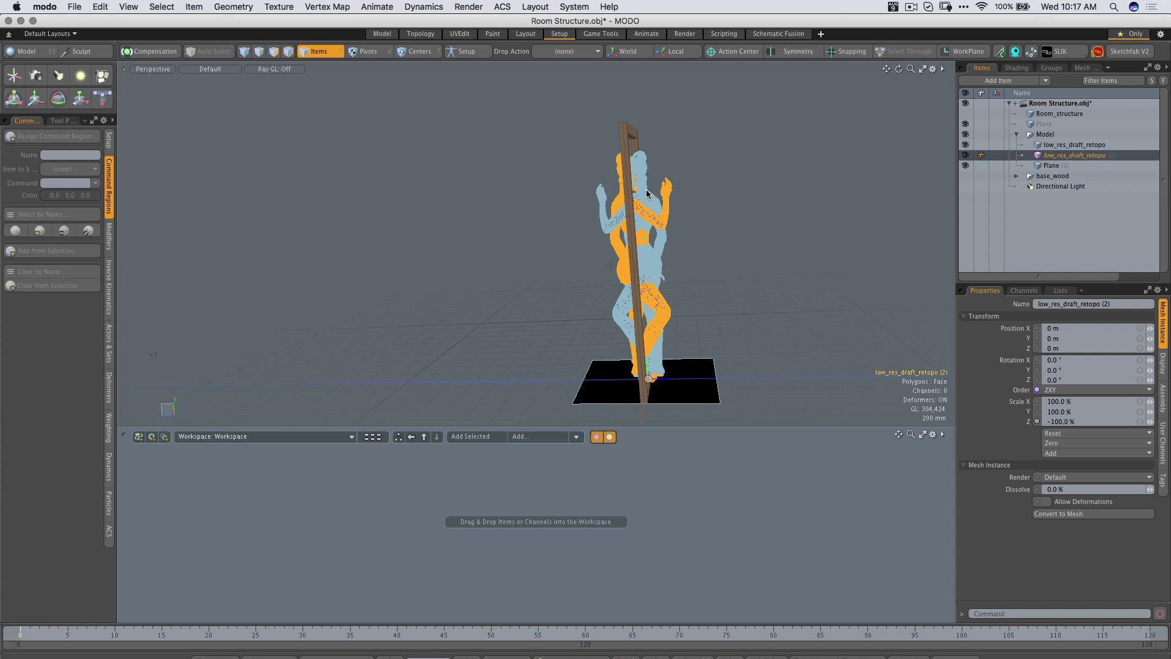
click(828, 204)
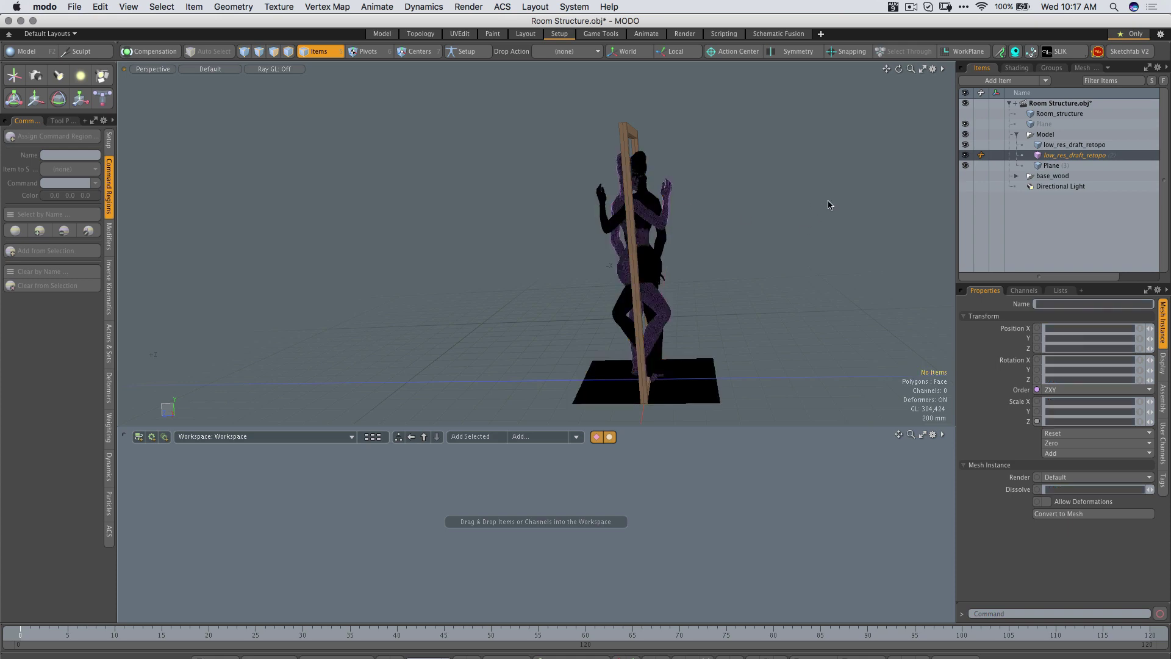
Add a locator to the scene and name it Tilt Locator
click(1045, 81)
click(1051, 116)
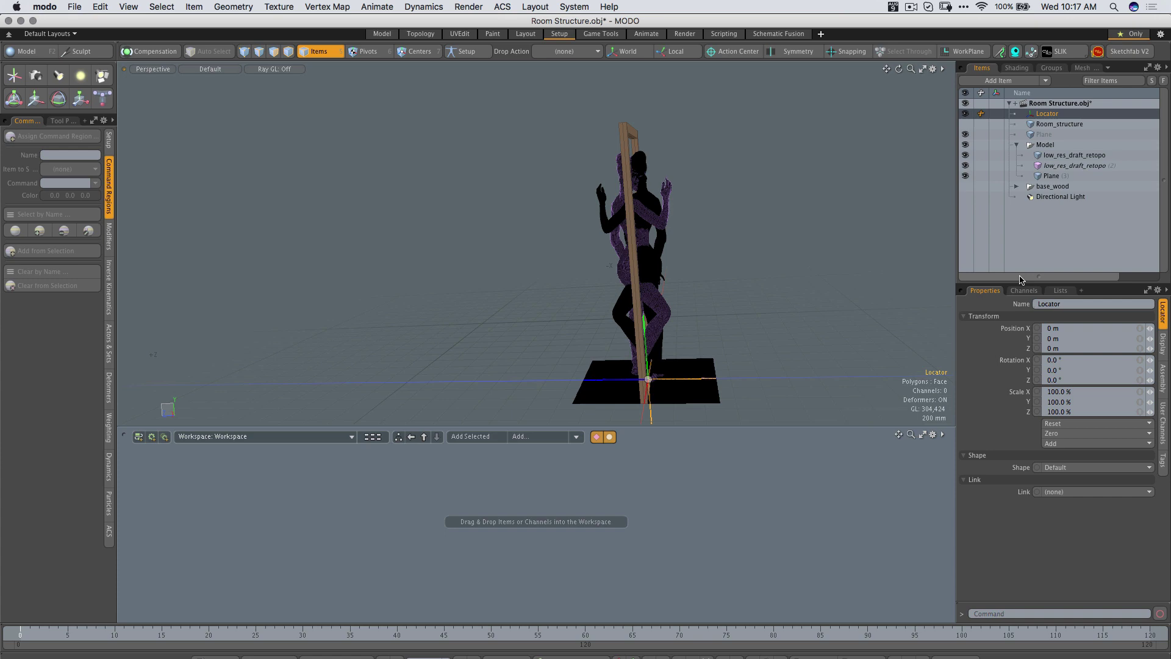
key(Escape)
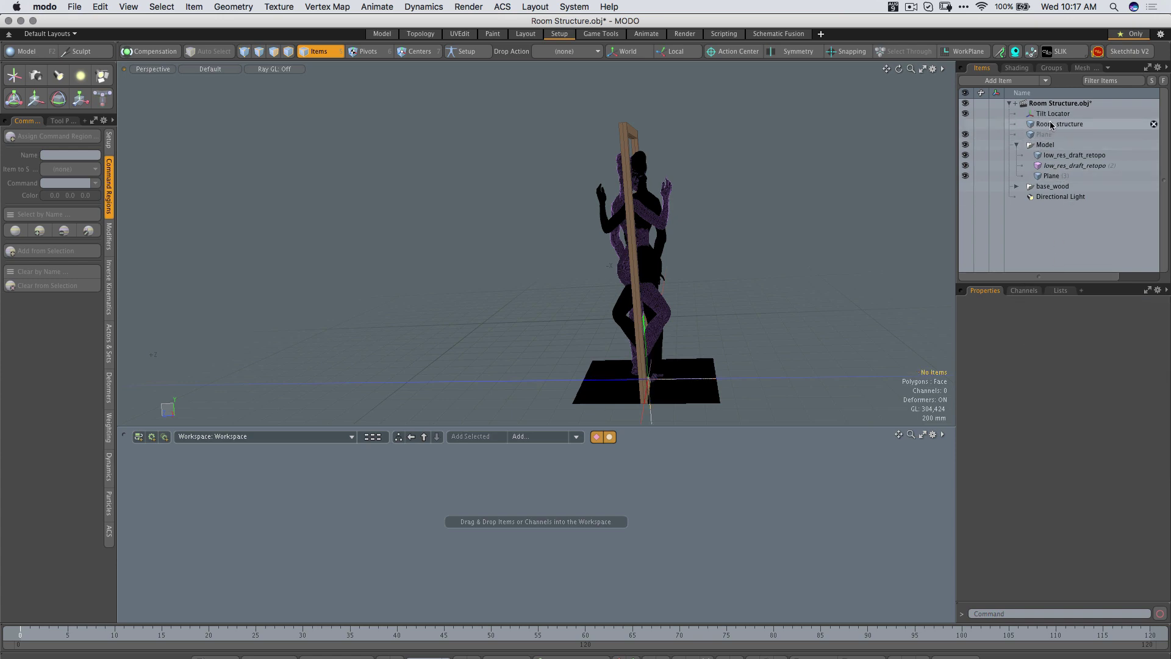
Parent Tilt Locator to the mirror frame Plane (3), and parent the low_res_draft_retopo instance to Tilt Locator
drag(1055, 113, 1065, 174)
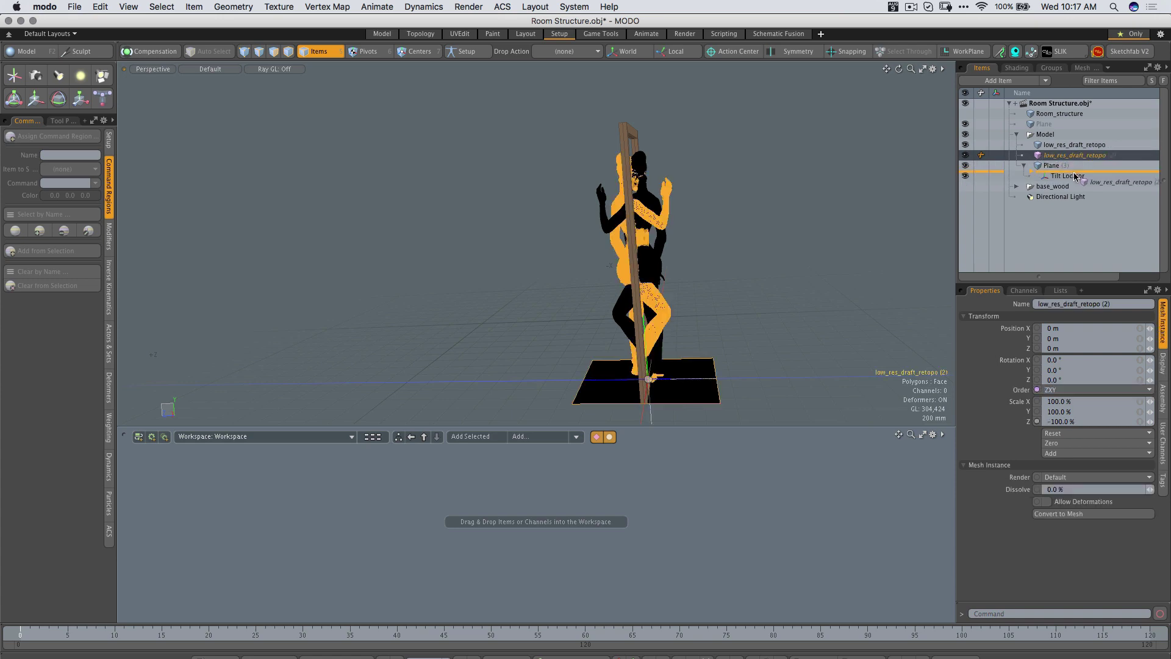
click(1030, 165)
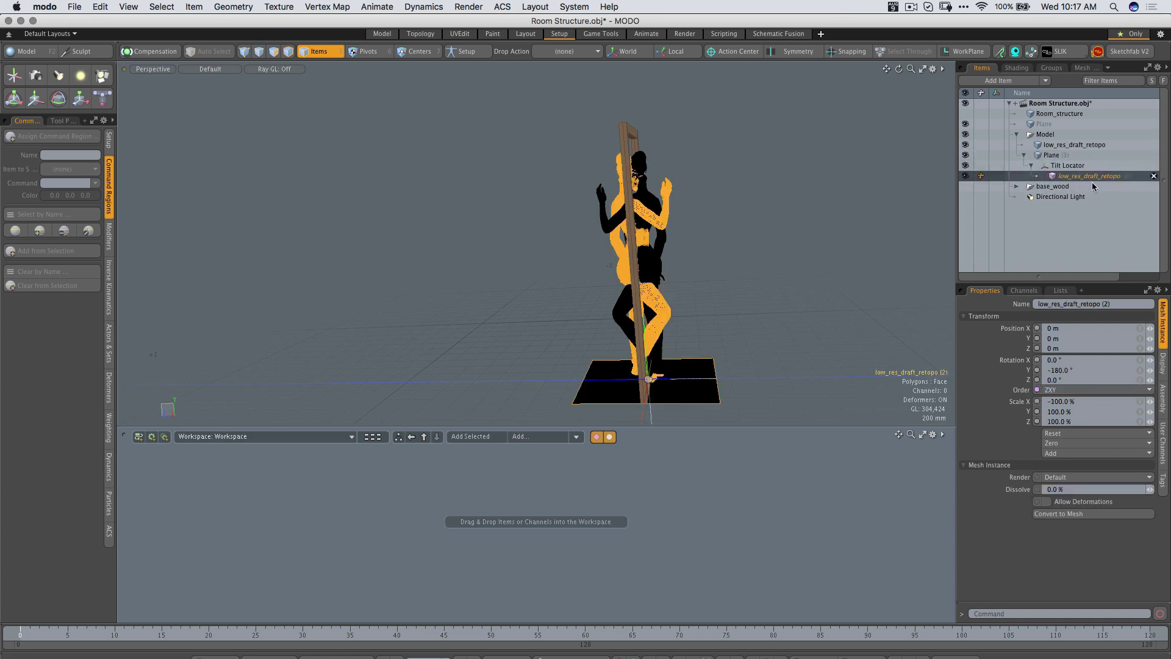
Try moving the mirror frame Plane (3) along Z to about 720 mm with its parented figure, and undo the move
click(1051, 155)
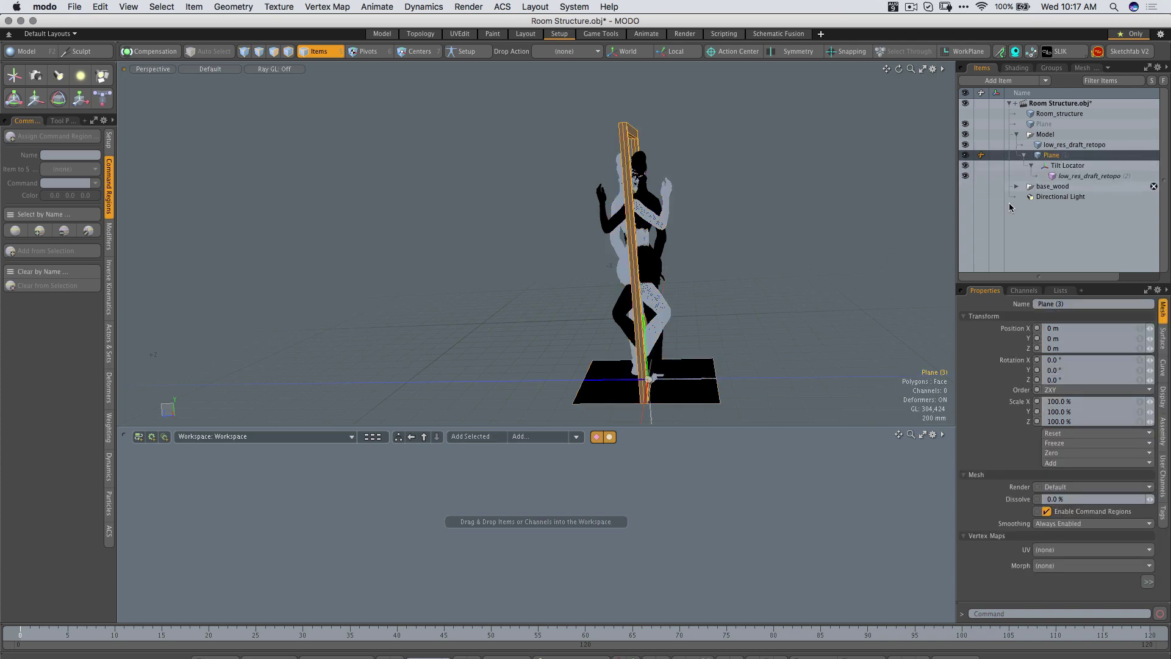
key(w)
drag(620, 385, 527, 384)
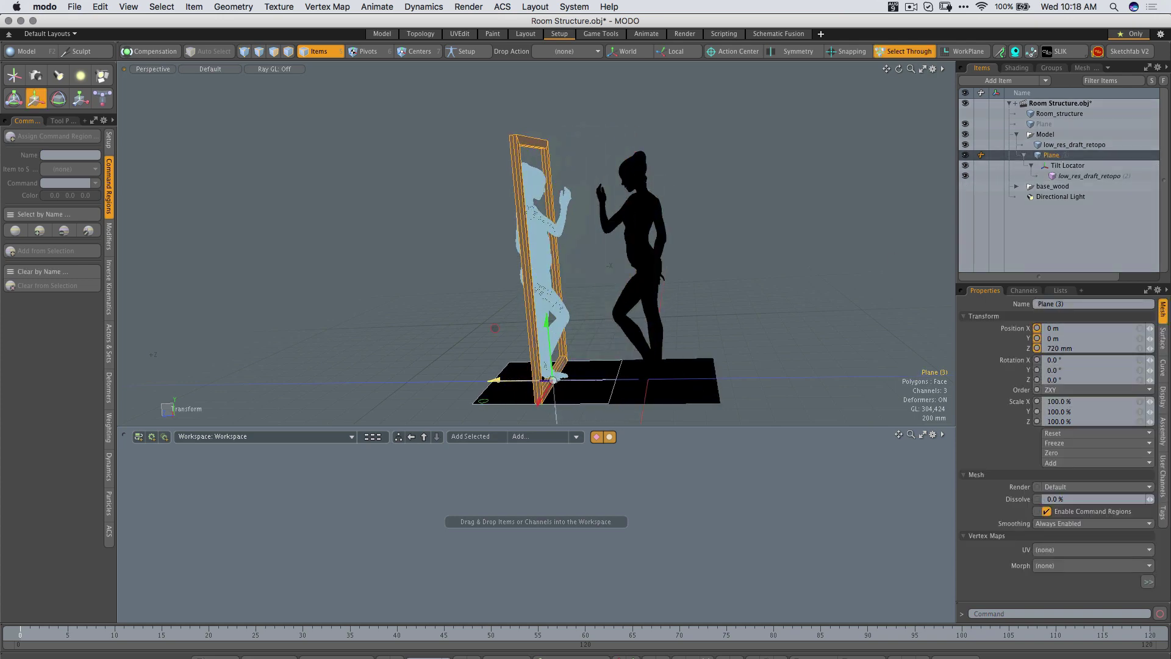
key(super+z)
key(space)
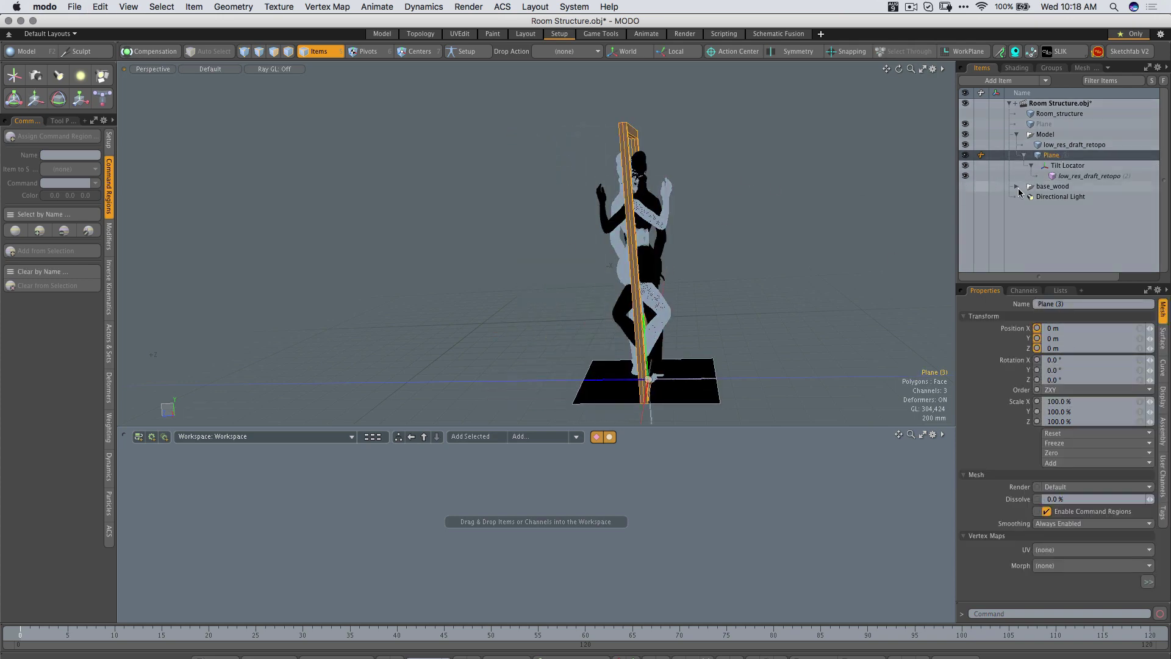
Add the Position Z channel of the mirror frame Plane (3) to the schematic workspace
click(1014, 350)
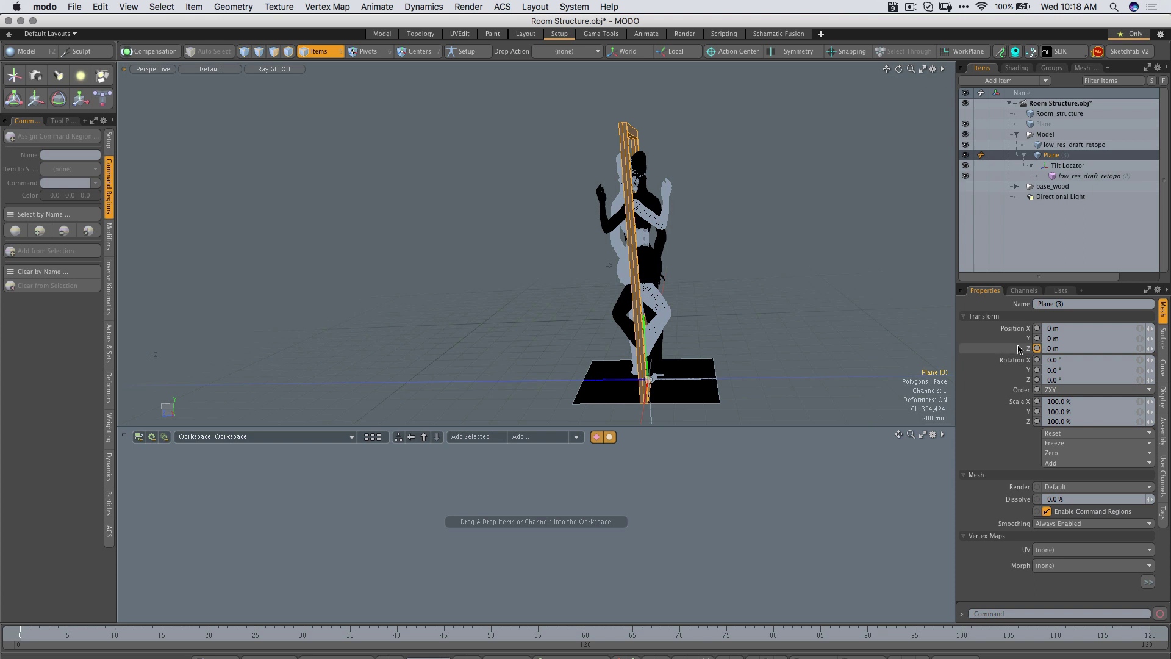
click(480, 436)
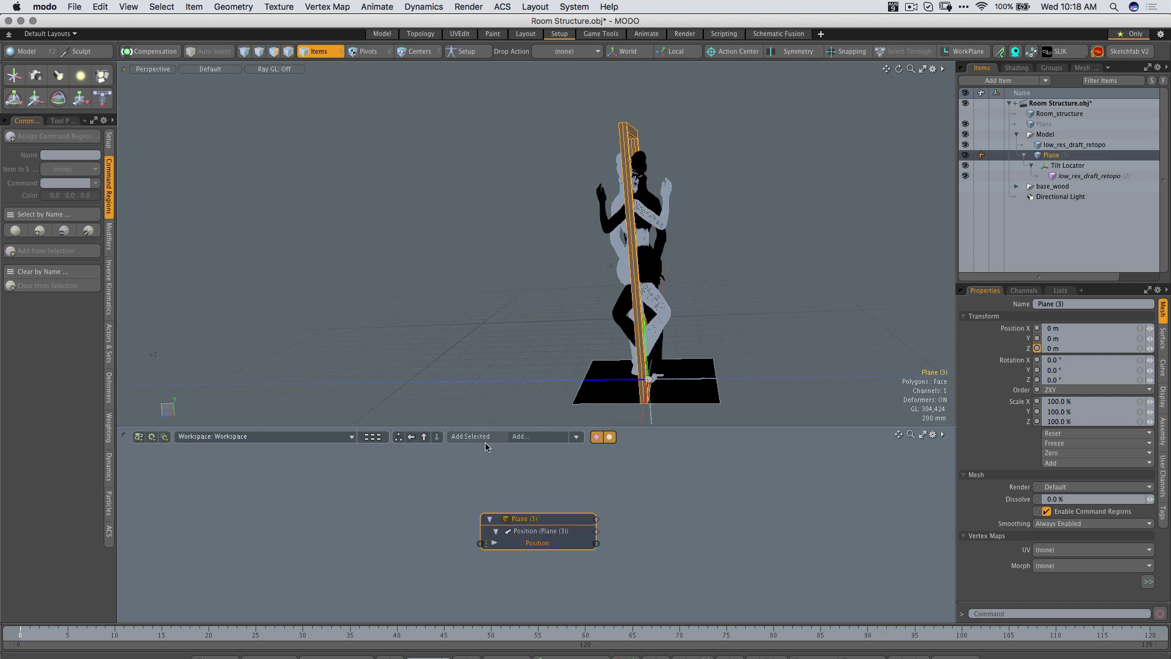
drag(529, 520, 414, 479)
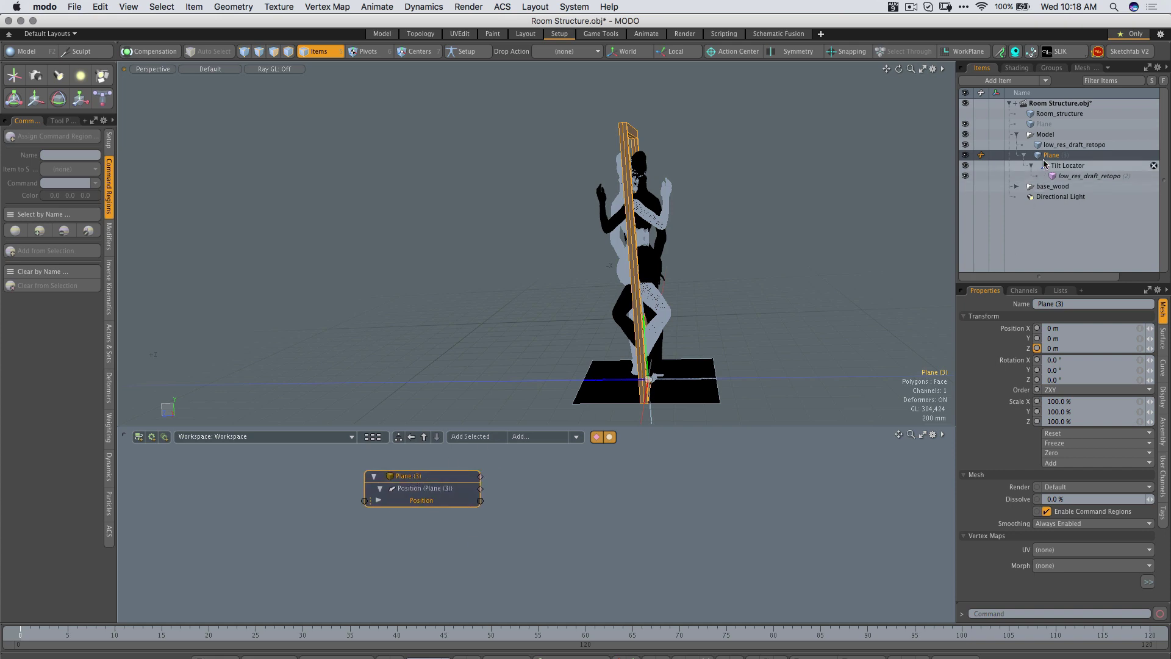
Add the figure instance's Position Z channel to the schematic and link the Position output of Plane (3) to its input
click(1060, 178)
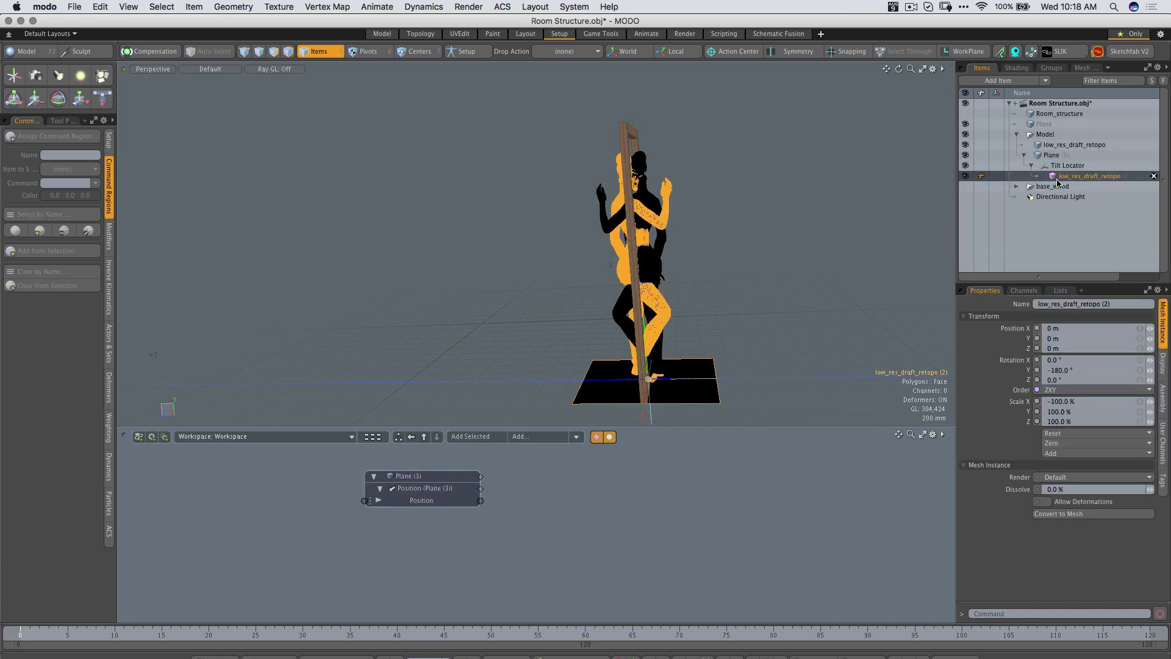
click(1012, 349)
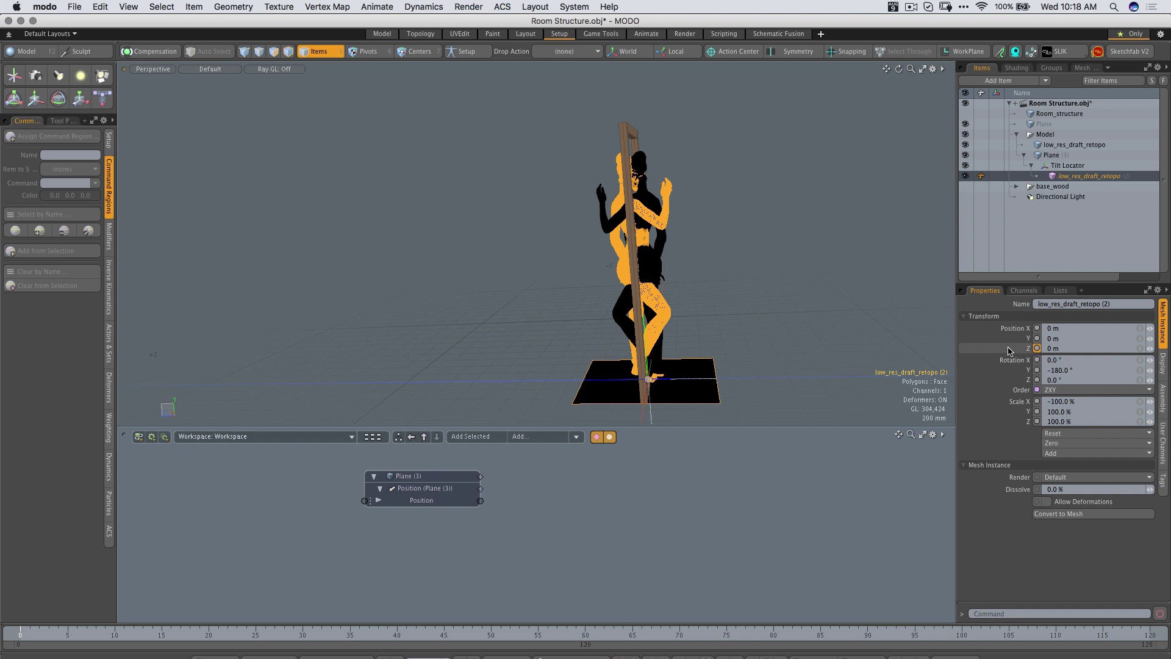
click(473, 437)
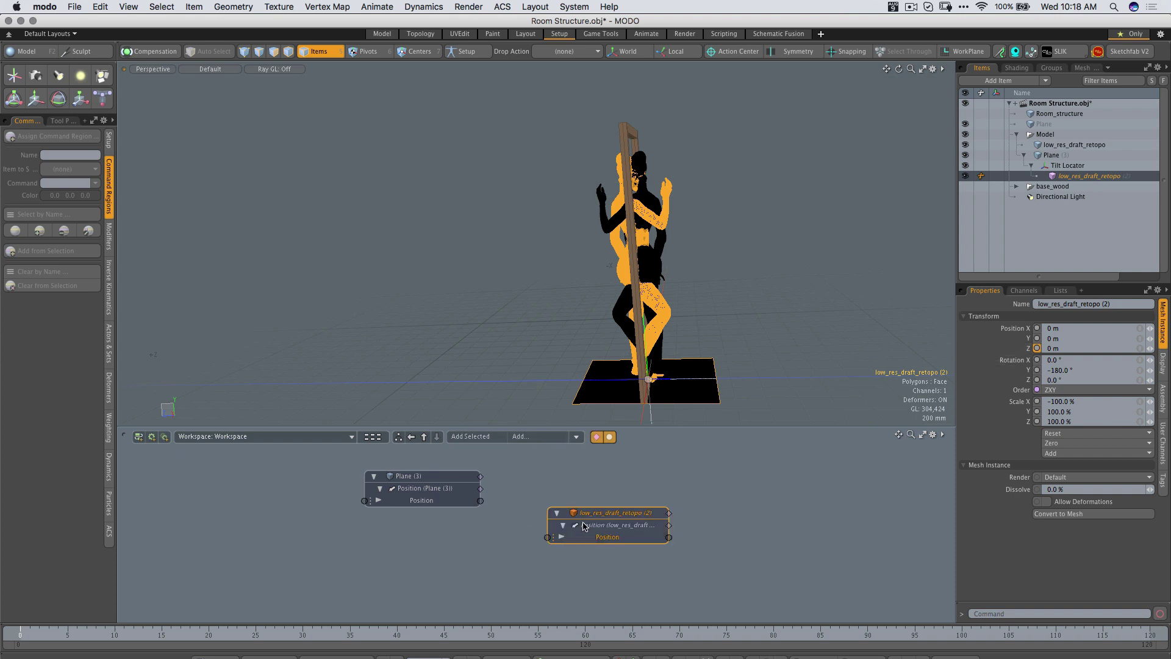
drag(593, 513, 596, 473)
drag(507, 506, 560, 501)
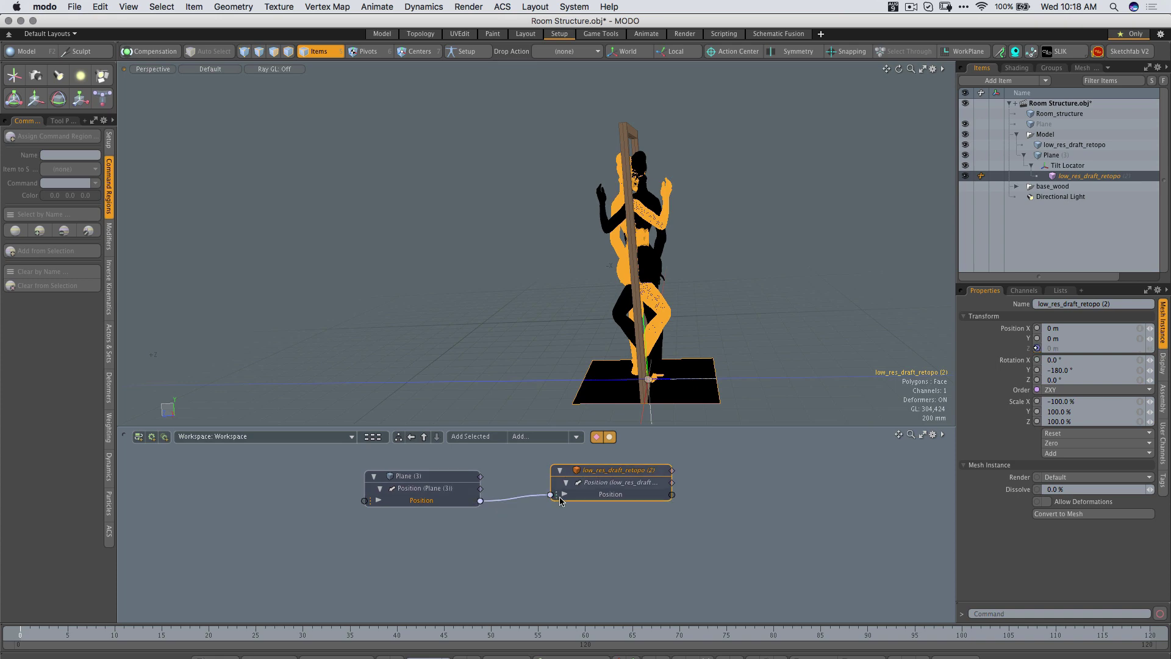
drag(631, 476, 635, 479)
click(737, 302)
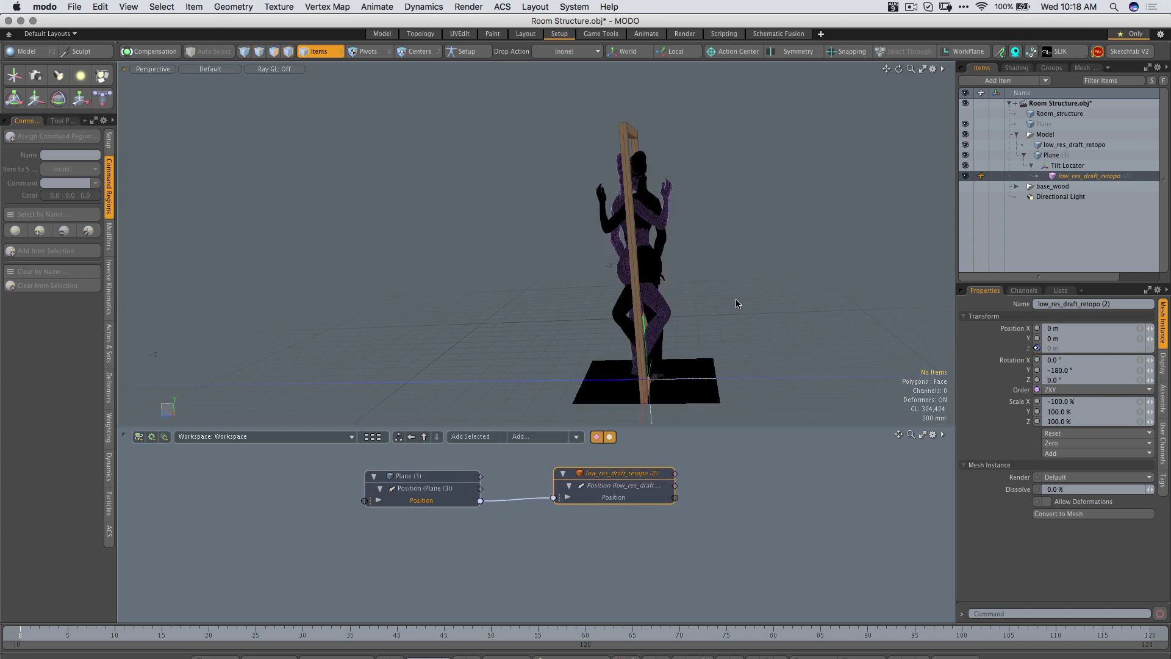
Move the mirror frame Plane (3) along Z to about 1.16 m and undo its sideways X shift
click(639, 371)
key(y)
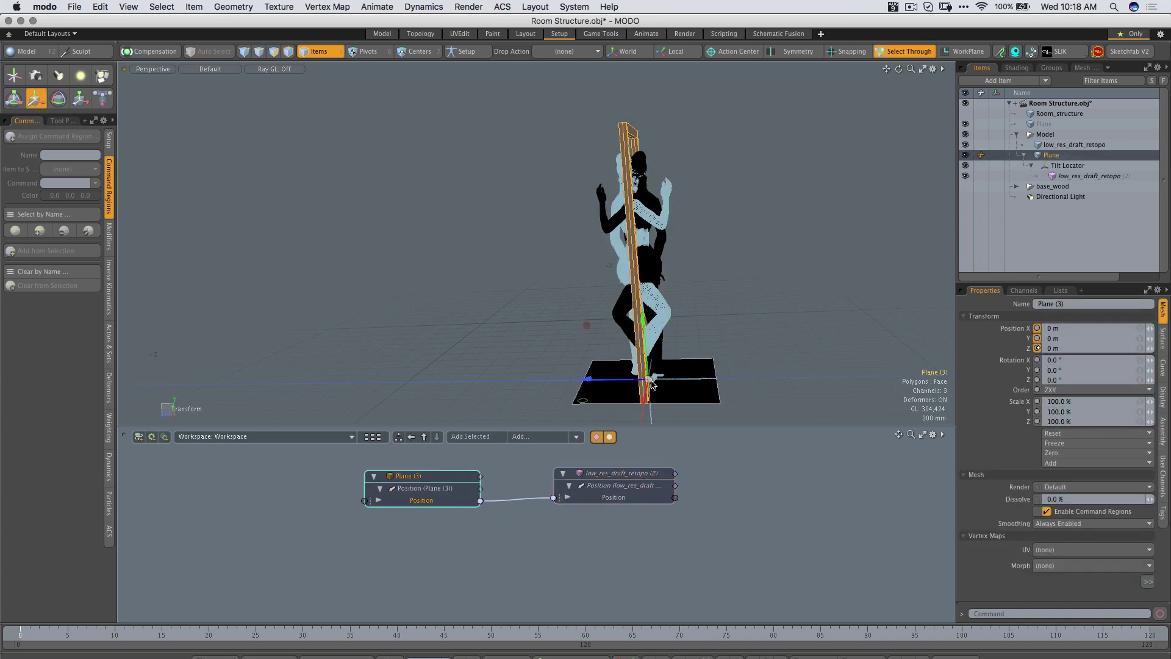
drag(613, 385, 446, 383)
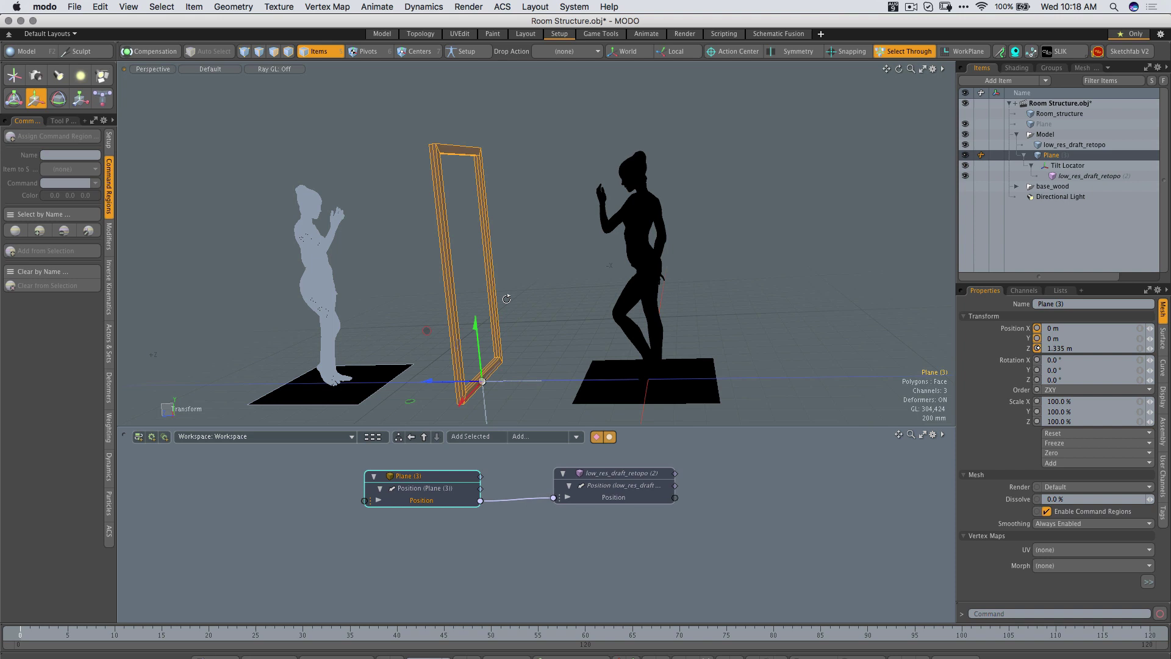
alt+drag(506, 299, 571, 328)
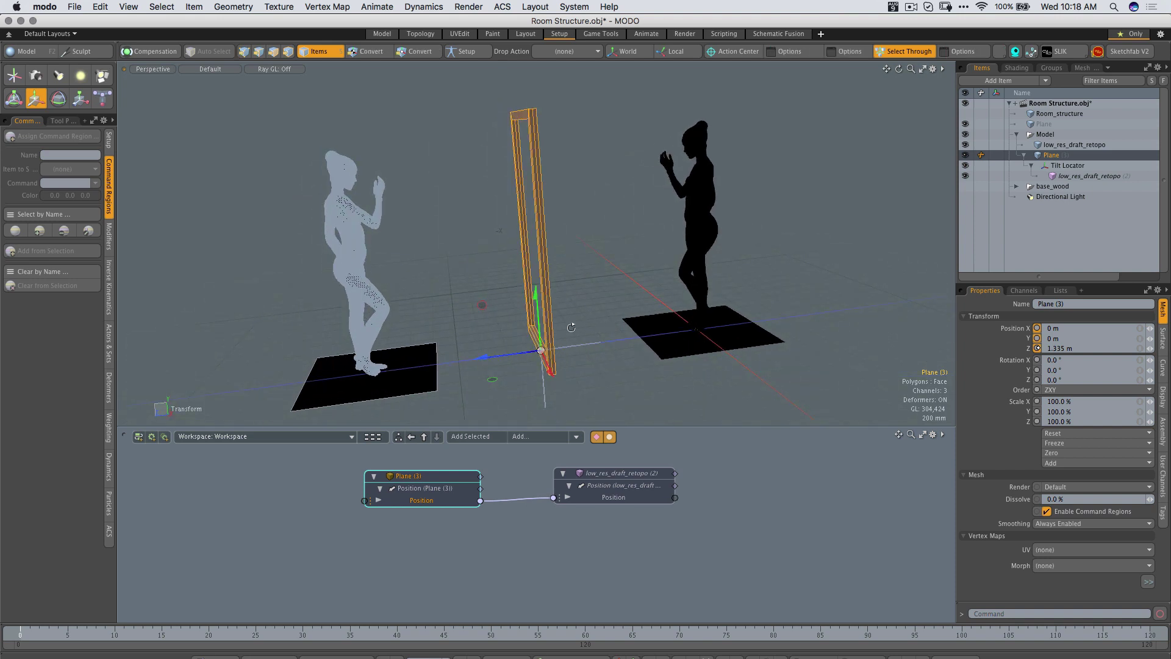
drag(517, 355, 561, 347)
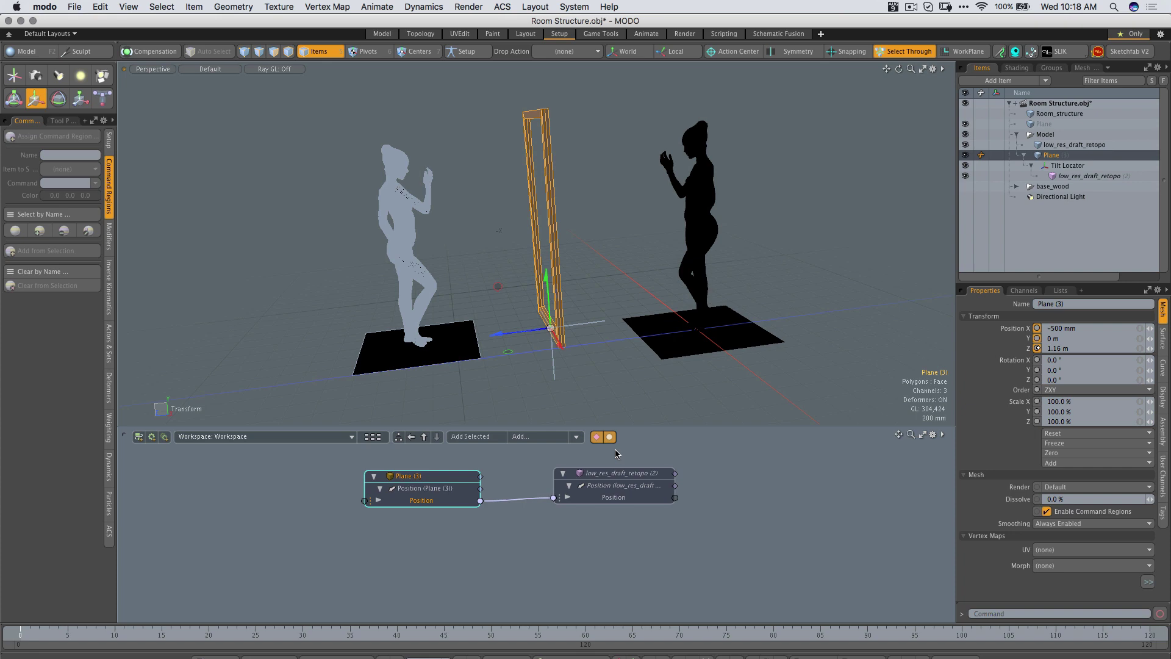
key(super+z)
key(space)
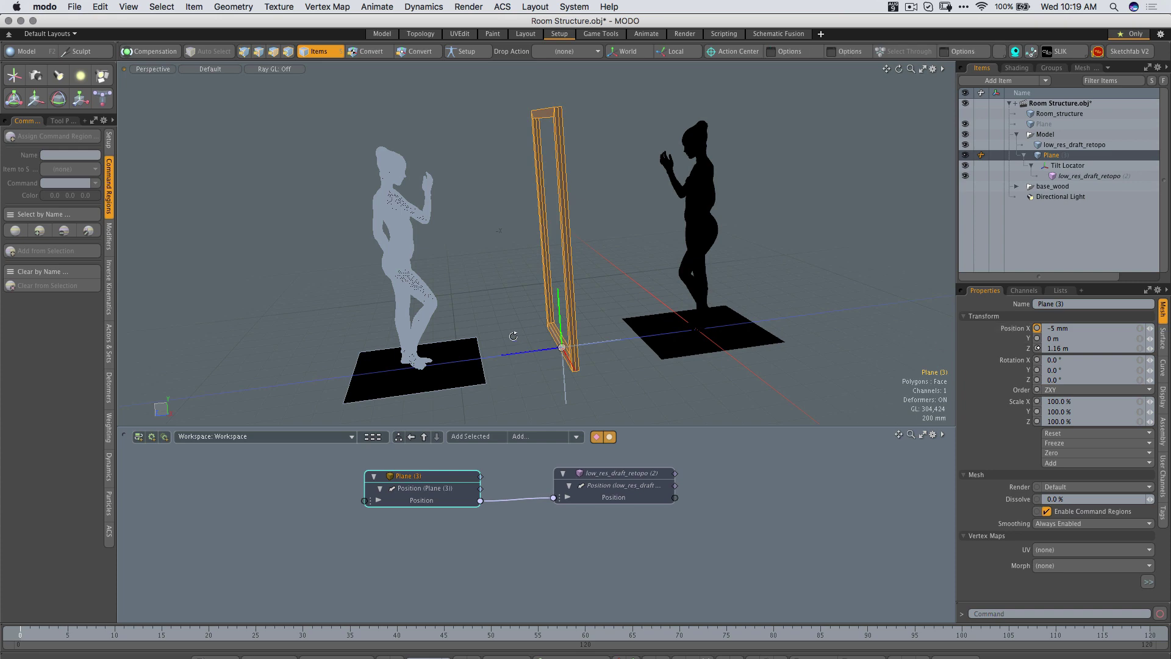
Set the Position X of the mirror frame Plane (3) to 0
alt+drag(512, 334, 665, 314)
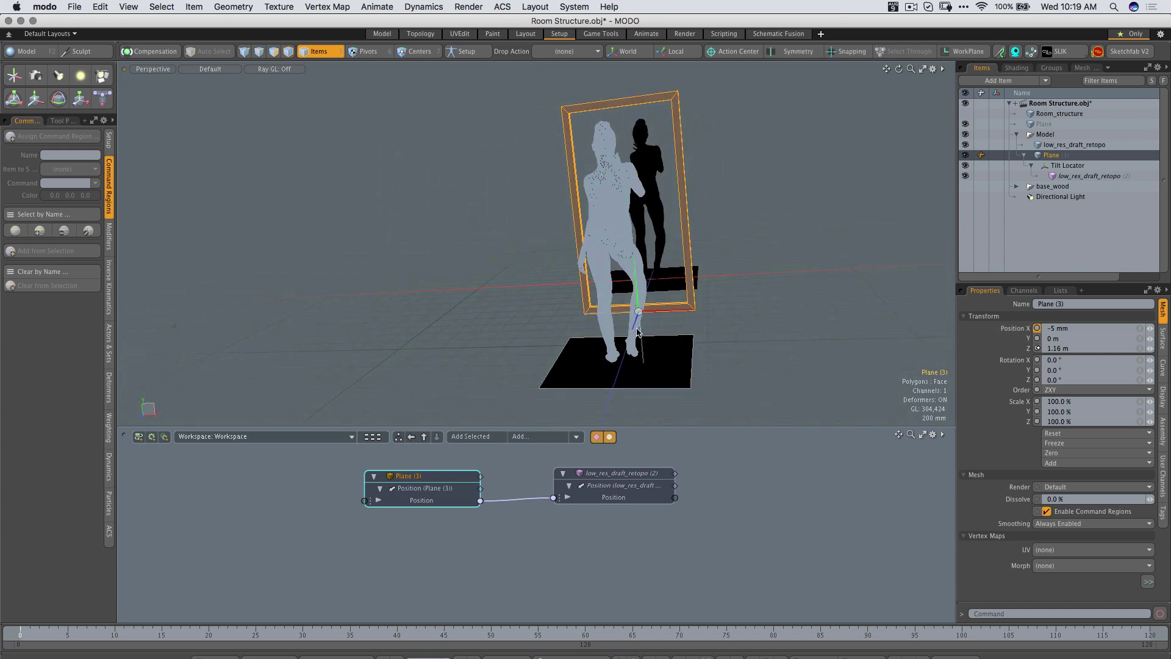
mouse_move(611, 278)
alt+mouse_down()
mouse_move(687, 238)
mouse_move(623, 274)
alt+mouse_up()
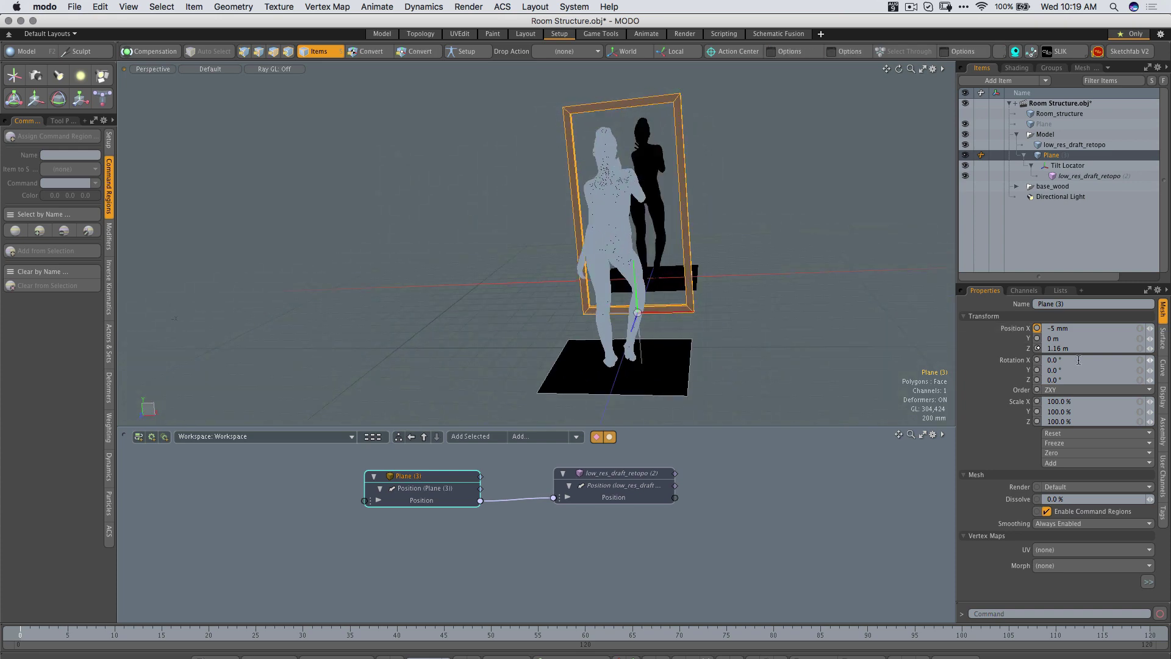
click(1090, 329)
text(0)
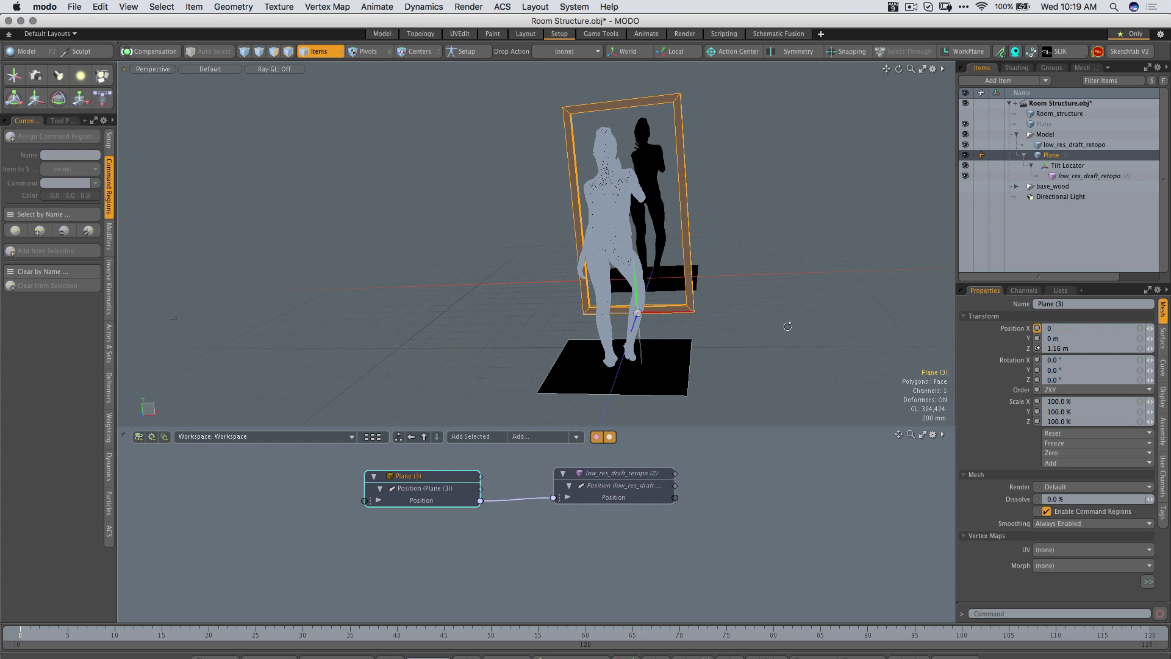
key(Return)
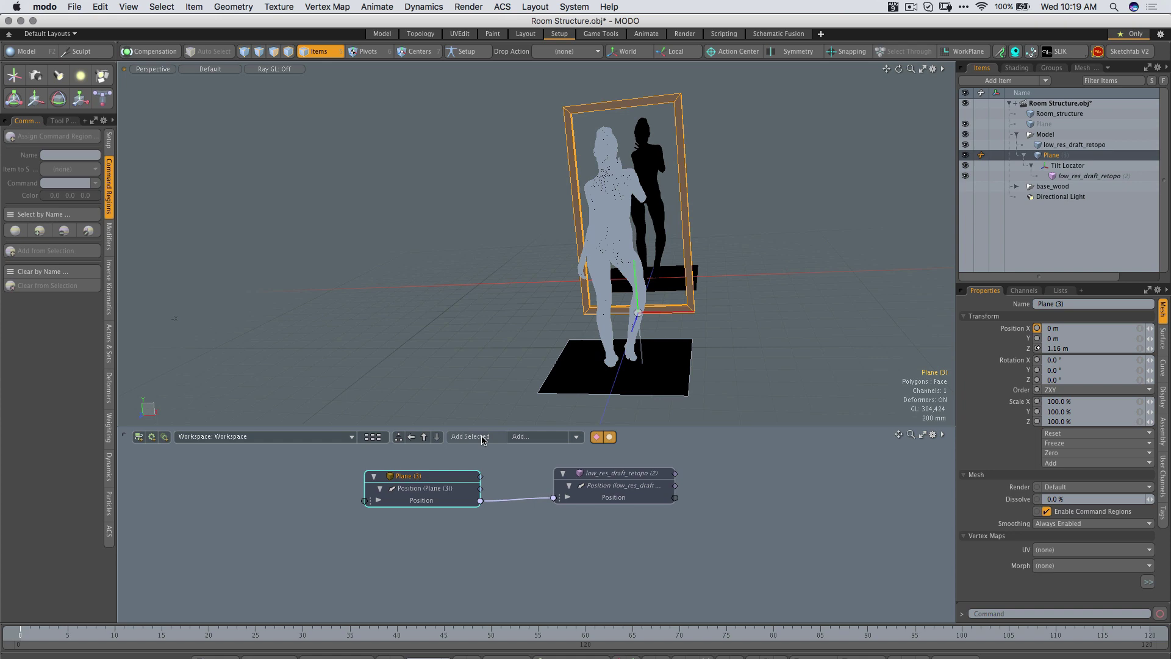
Add the Position X channel of Plane (3) to the schematic and place a Basic Math Multiply modifier below the nodes
click(378, 501)
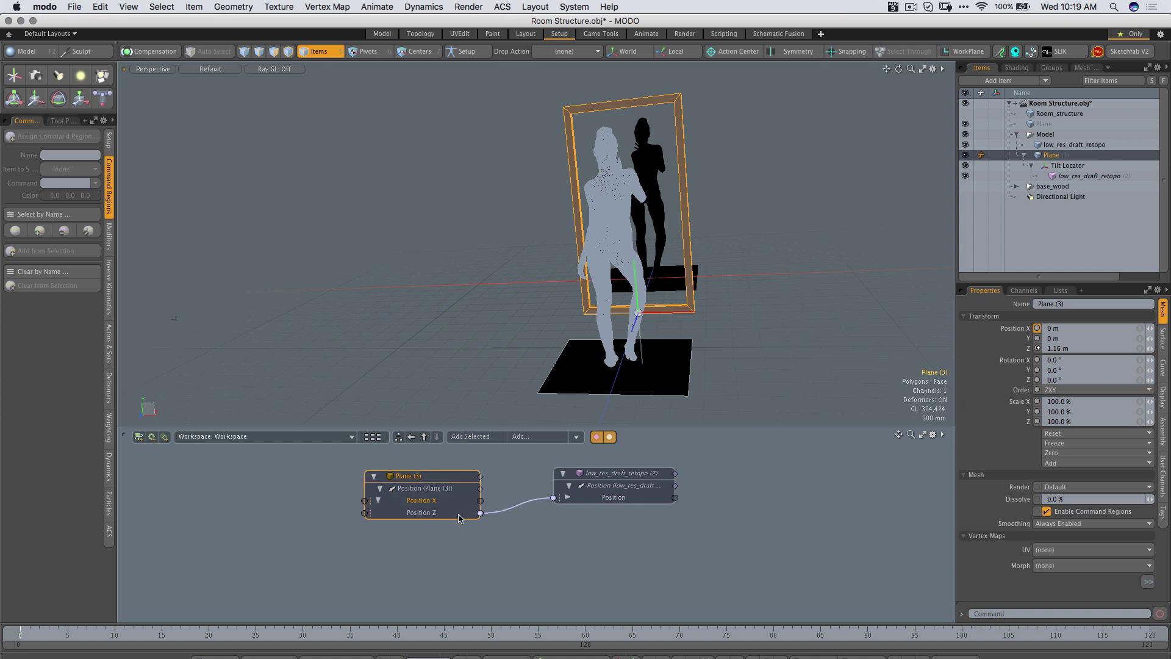
alt+drag(616, 463, 586, 450)
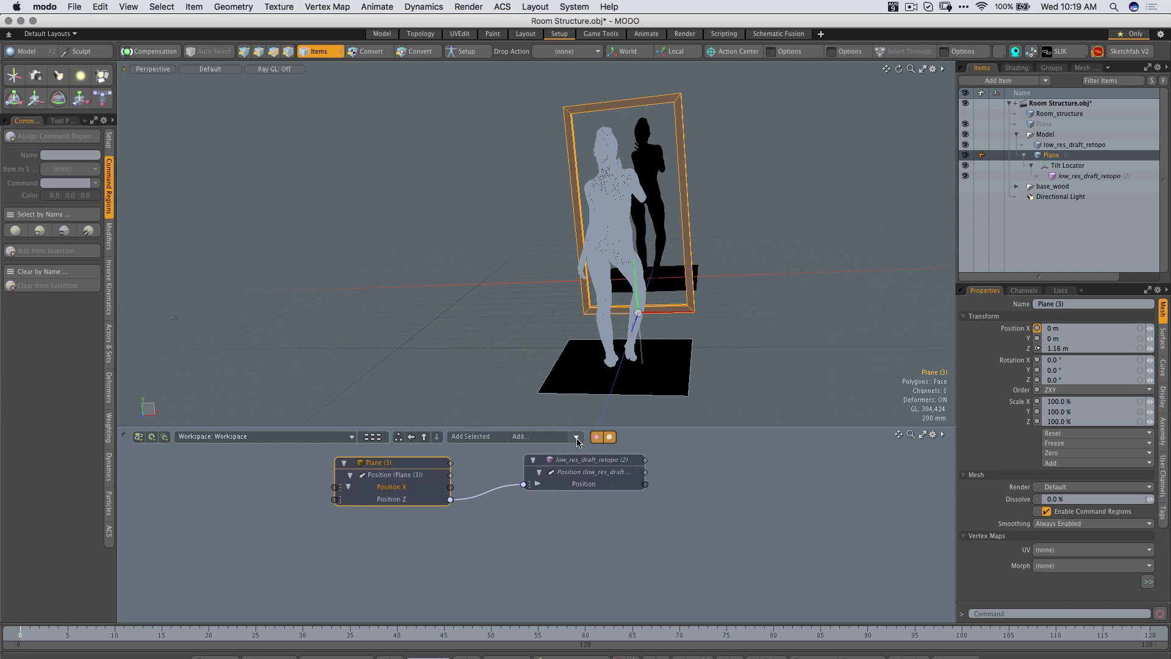
click(576, 438)
mouse_move(617, 455)
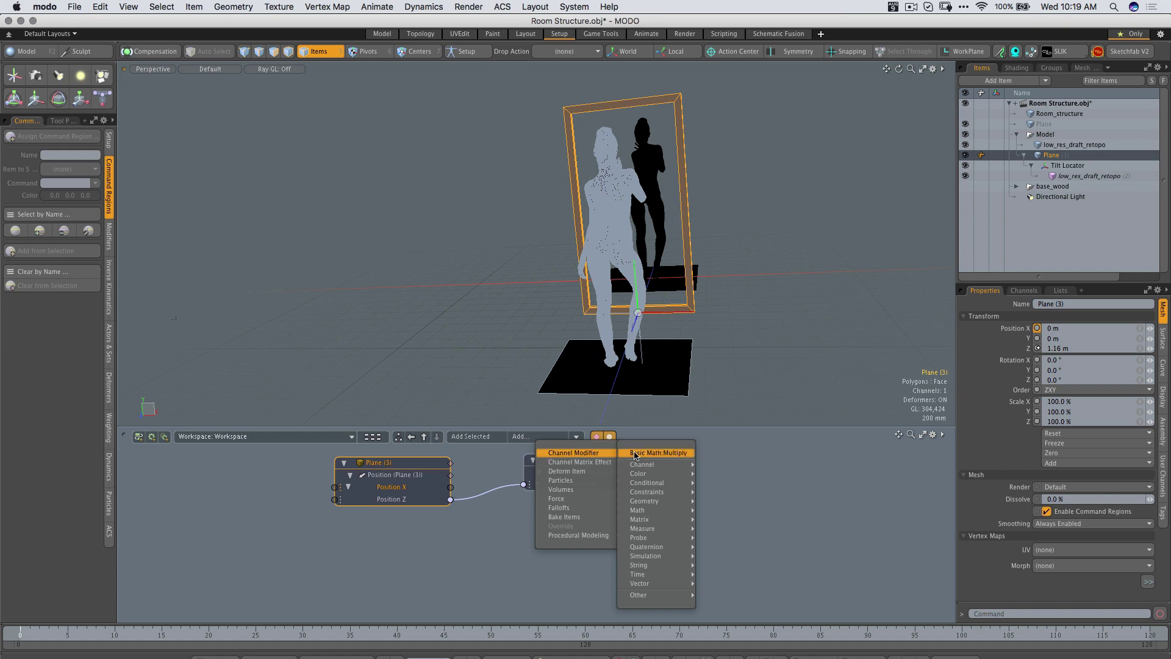
click(640, 453)
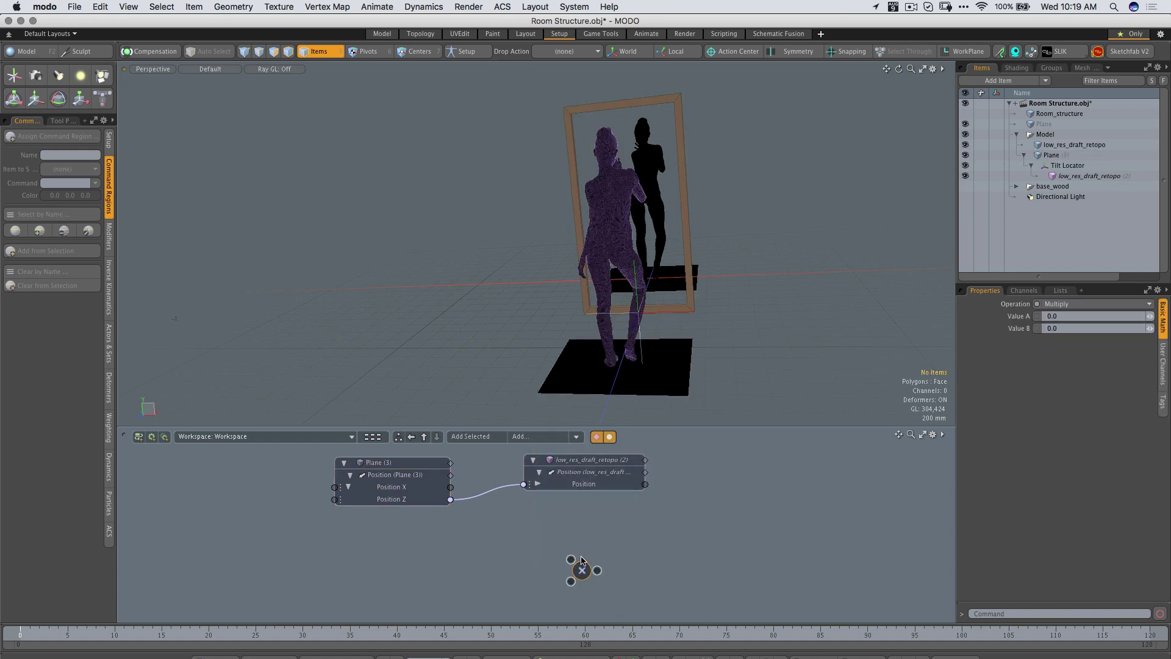
drag(581, 560, 522, 542)
Add the figure instance's Position X channel to the schematic and link the Position X output of Plane (3) to its input
click(593, 469)
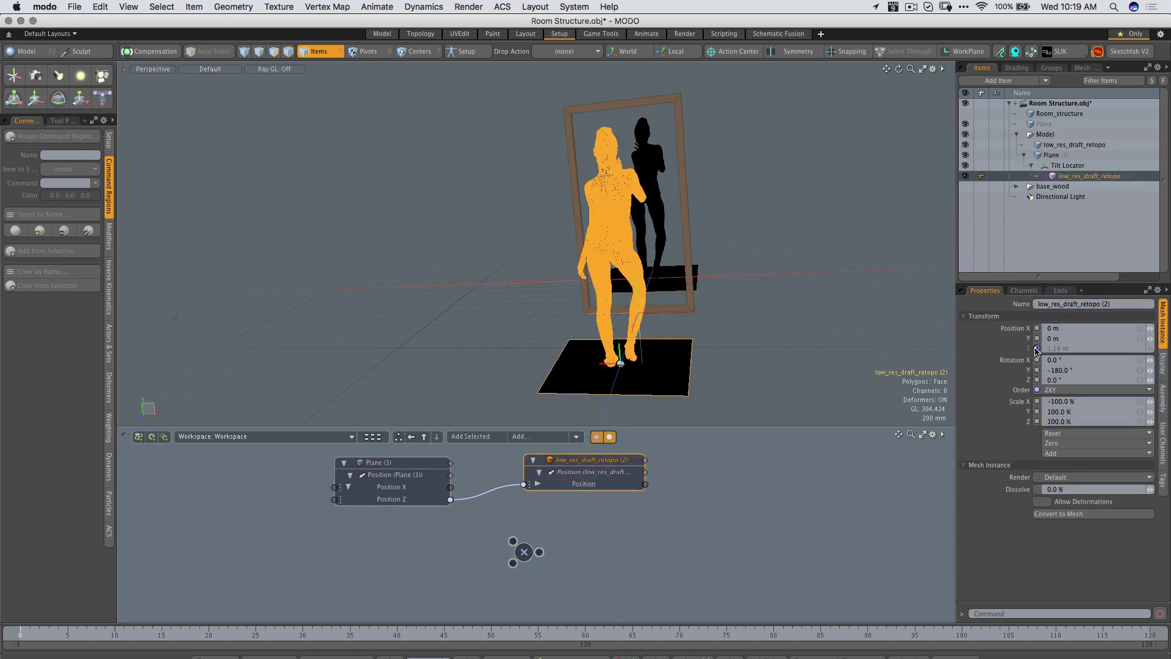
click(1024, 328)
click(537, 484)
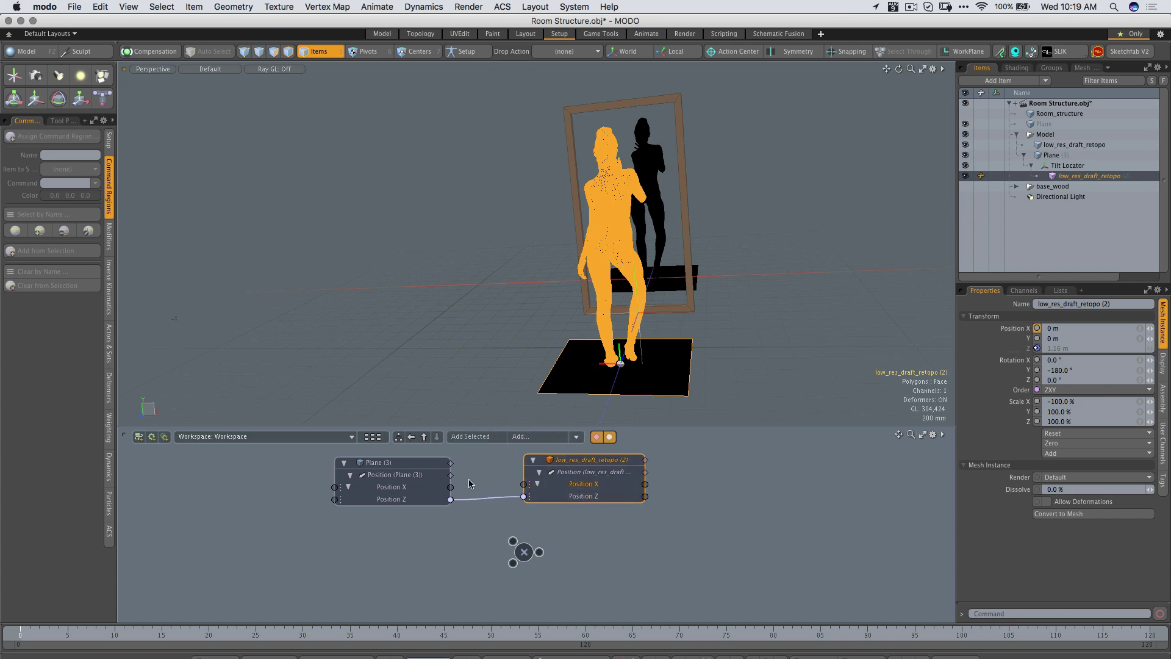
drag(501, 496, 524, 484)
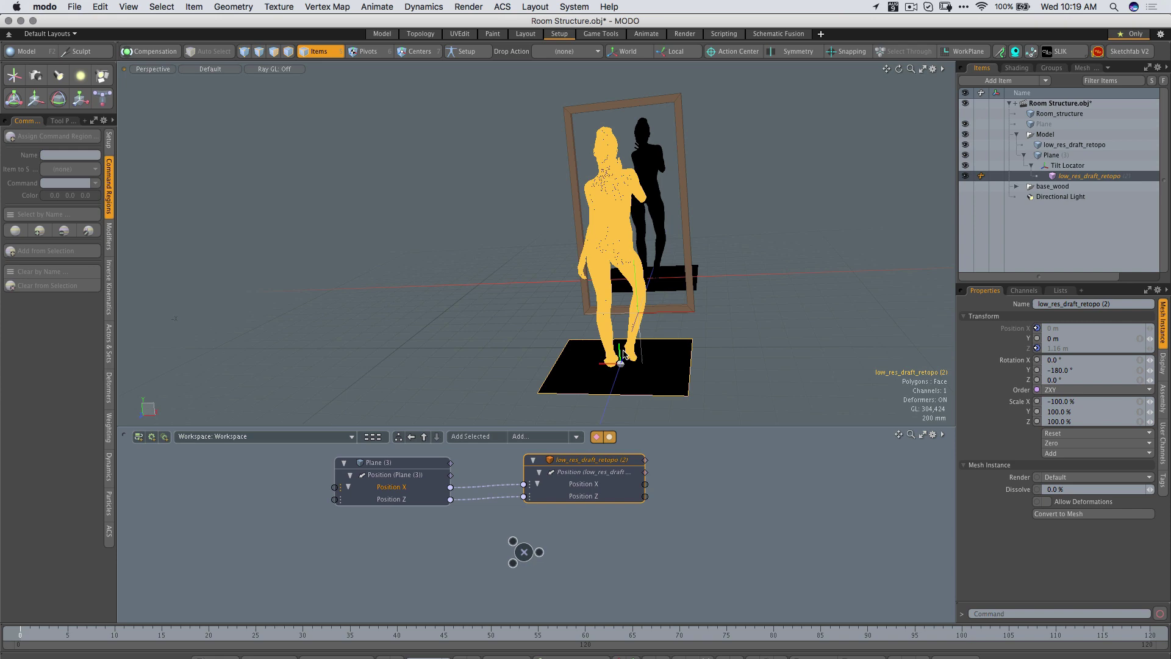
Try moving the mirror frame Plane (3) sideways along X with the direct Position X link, and undo the move
click(694, 311)
click(694, 310)
key(w)
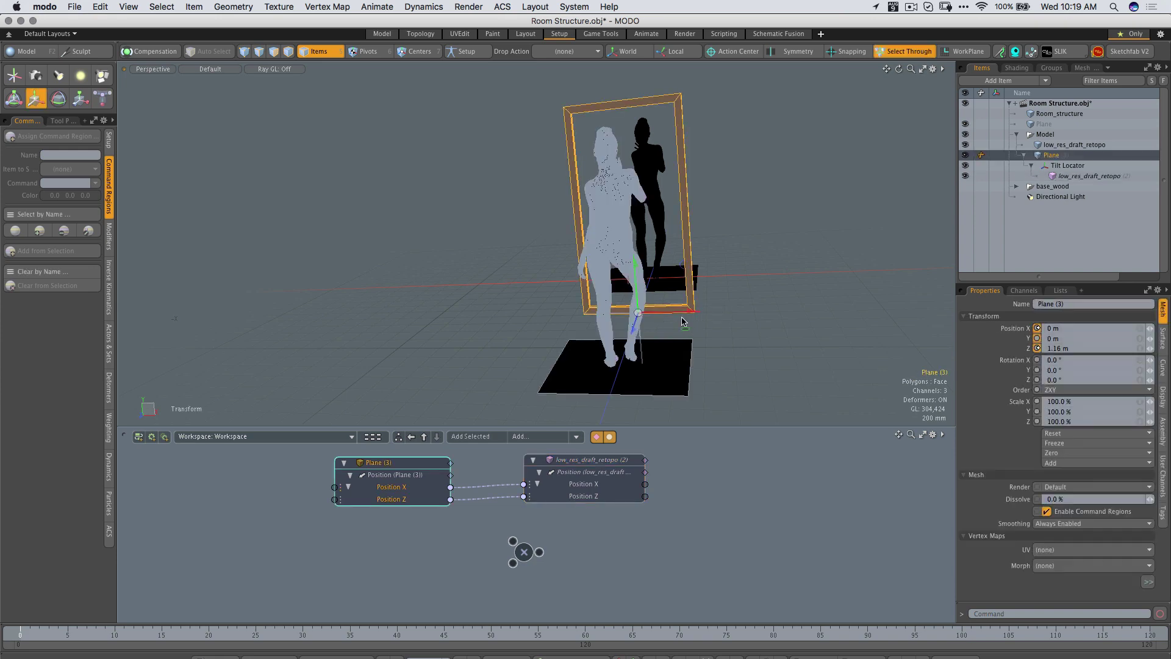
drag(666, 313, 601, 311)
key(super+z)
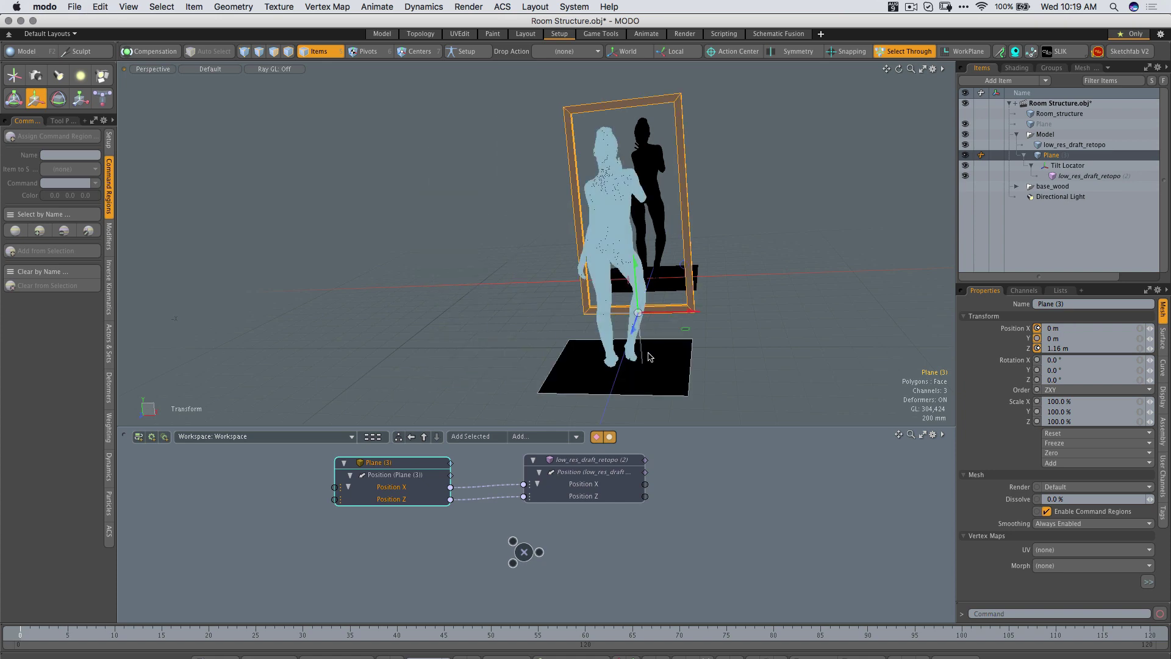
key(space)
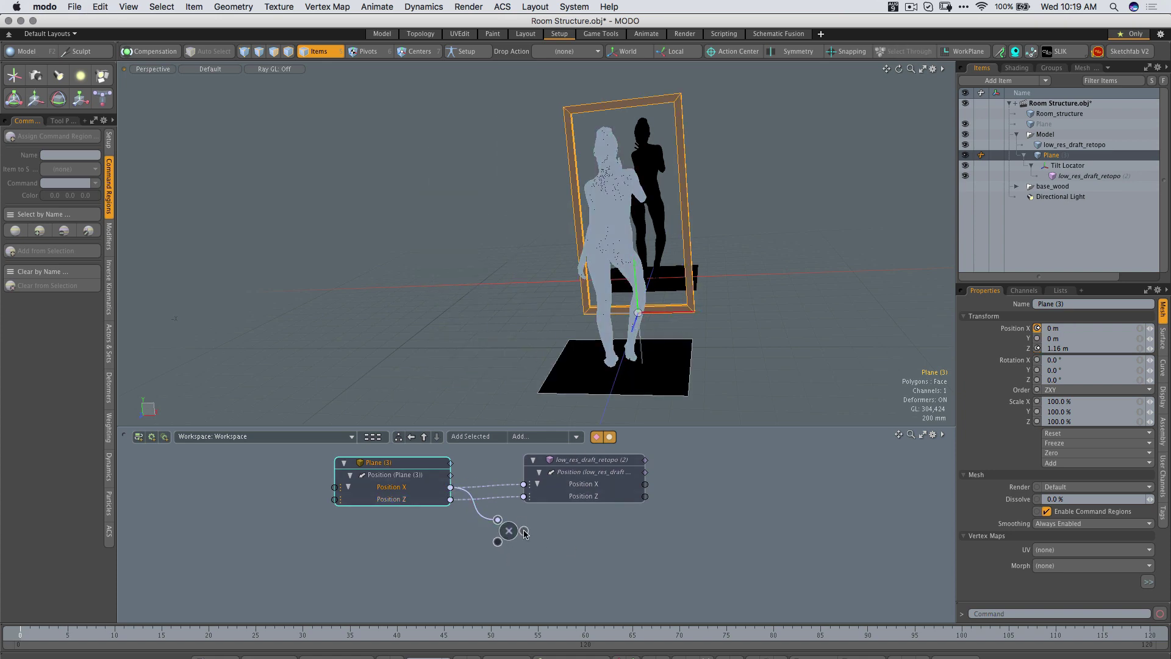
Route the Position X link from Plane (3) to the figure instance through the Multiply node and set its Value B to -1
drag(525, 486, 526, 487)
drag(511, 535, 492, 486)
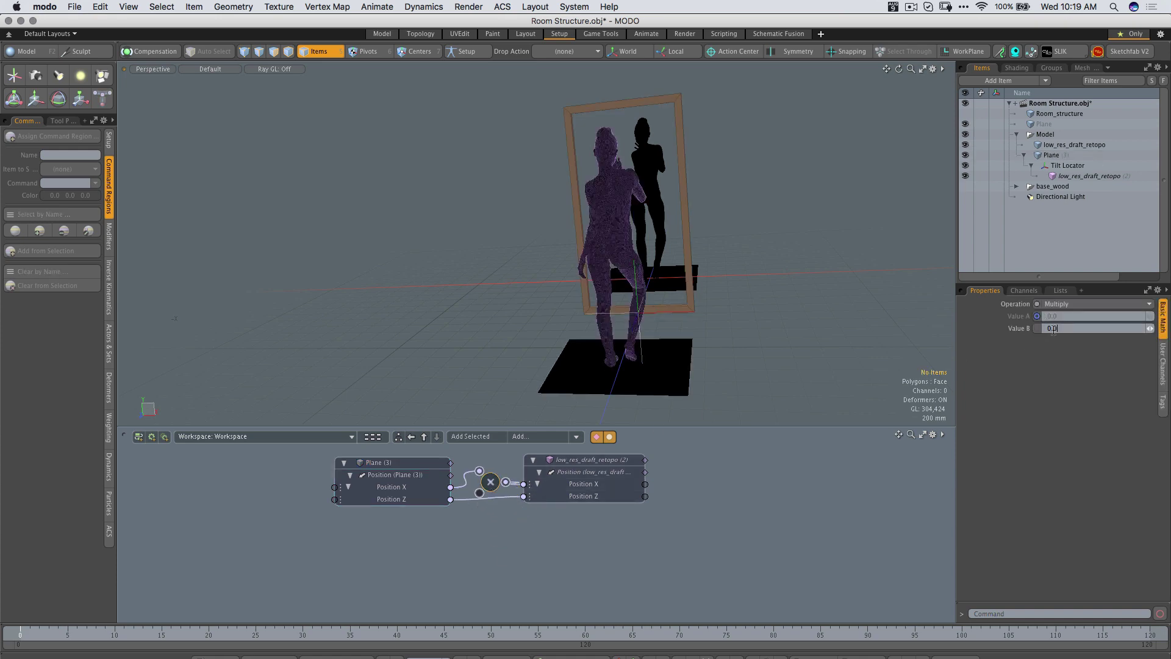
drag(1054, 329, 1025, 327)
Try moving the mirror frame Plane (3) along X with the Multiply node connected, and undo the move
click(695, 312)
key(y)
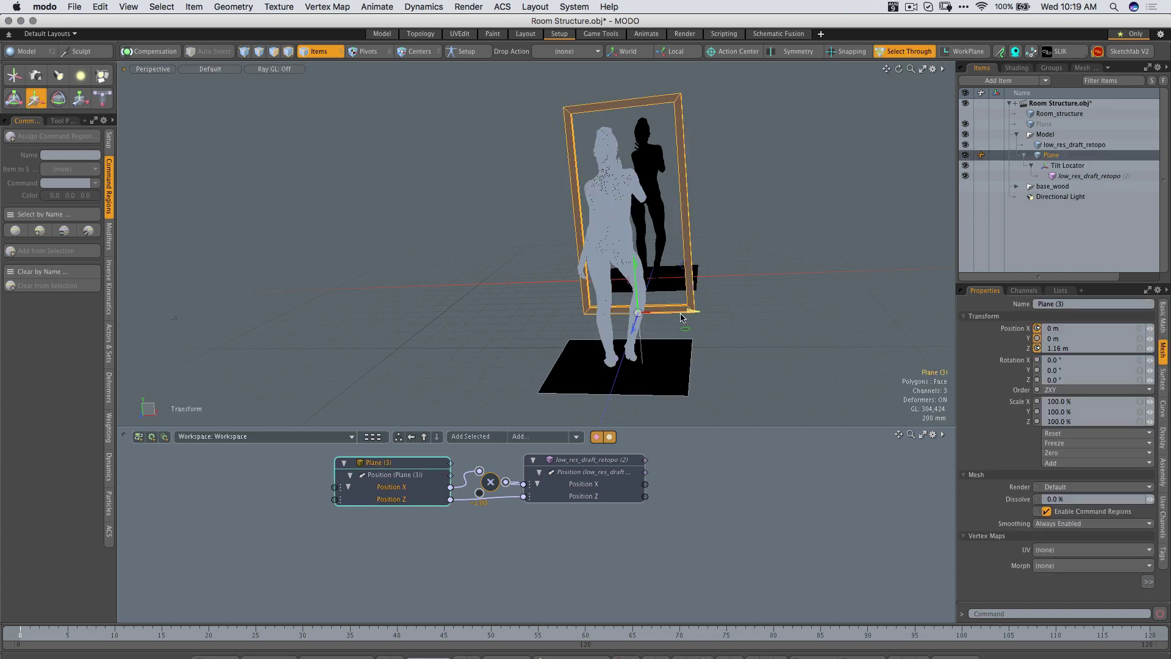
mouse_move(680, 316)
mouse_down()
mouse_move(583, 317)
mouse_move(710, 317)
mouse_move(657, 316)
mouse_up()
key(super+z)
key(q)
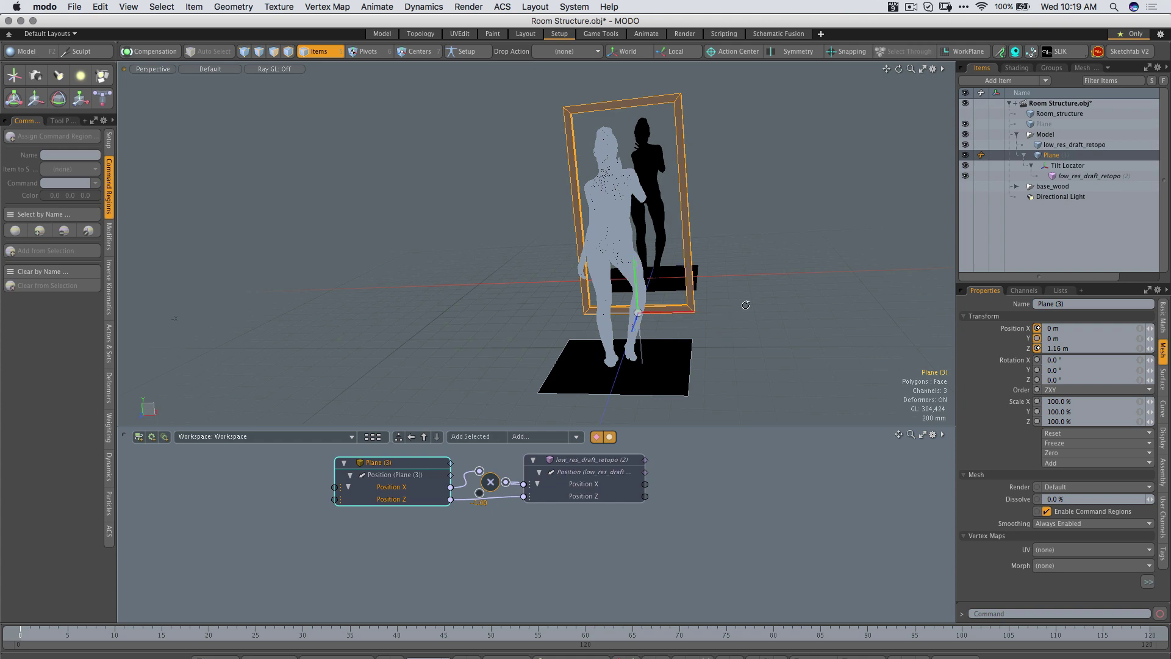
Try tilting the mirror frame Plane (3) about X to about 21°, and undo the rotation
alt+drag(745, 304, 622, 315)
key(e)
key(super+z)
key(ctrl+z)
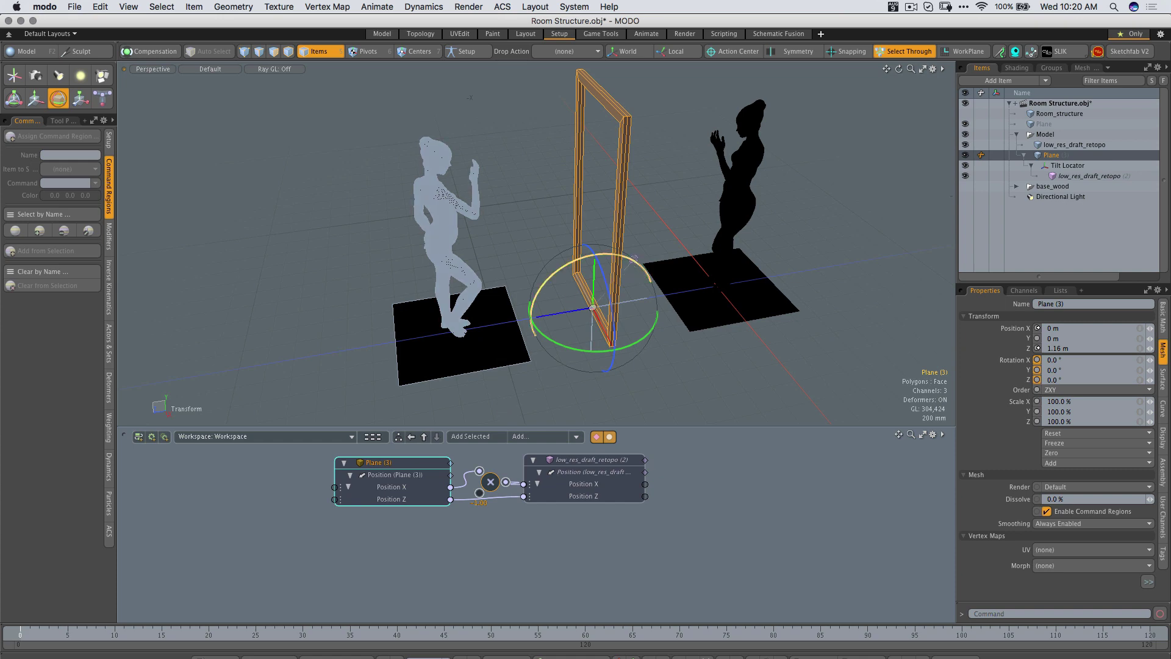
drag(634, 259, 613, 233)
alt+drag(634, 329, 607, 199)
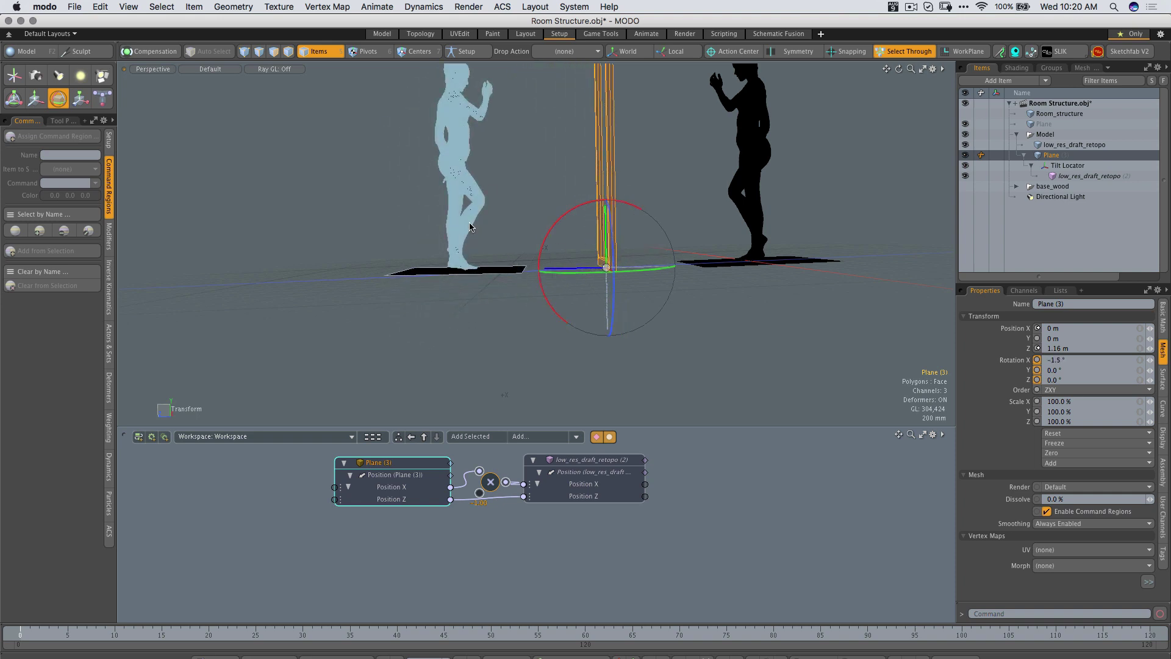
key(super+z)
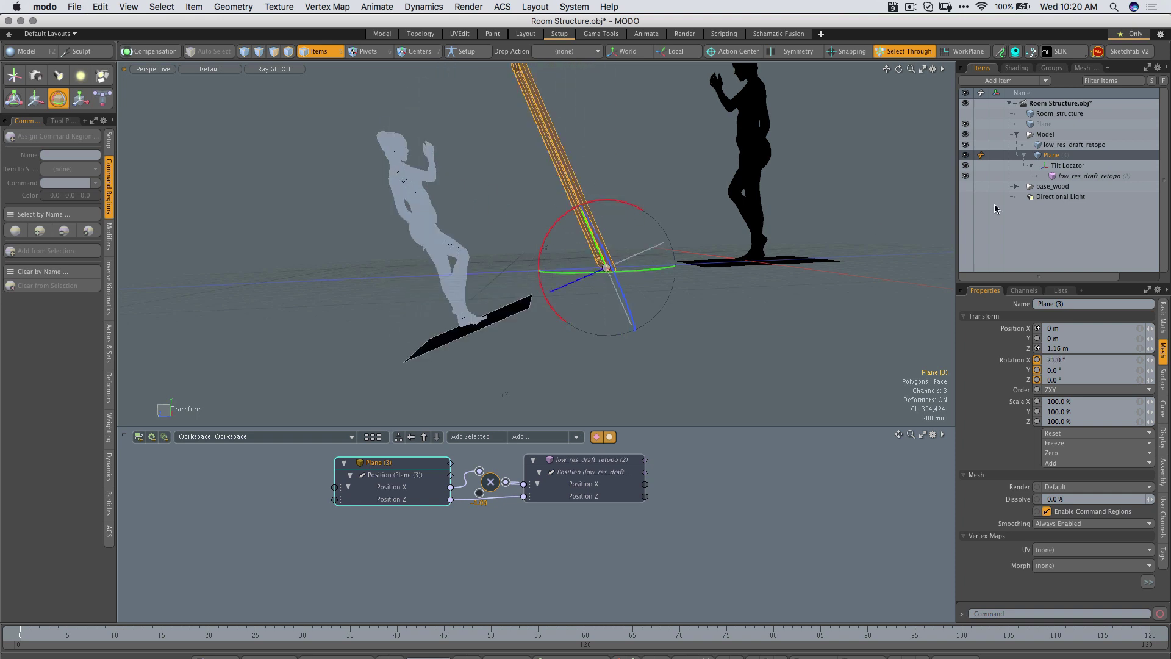
key(super+z)
Try rotating the Tilt Locator about X to about 17.5°, and undo the rotation
click(1063, 168)
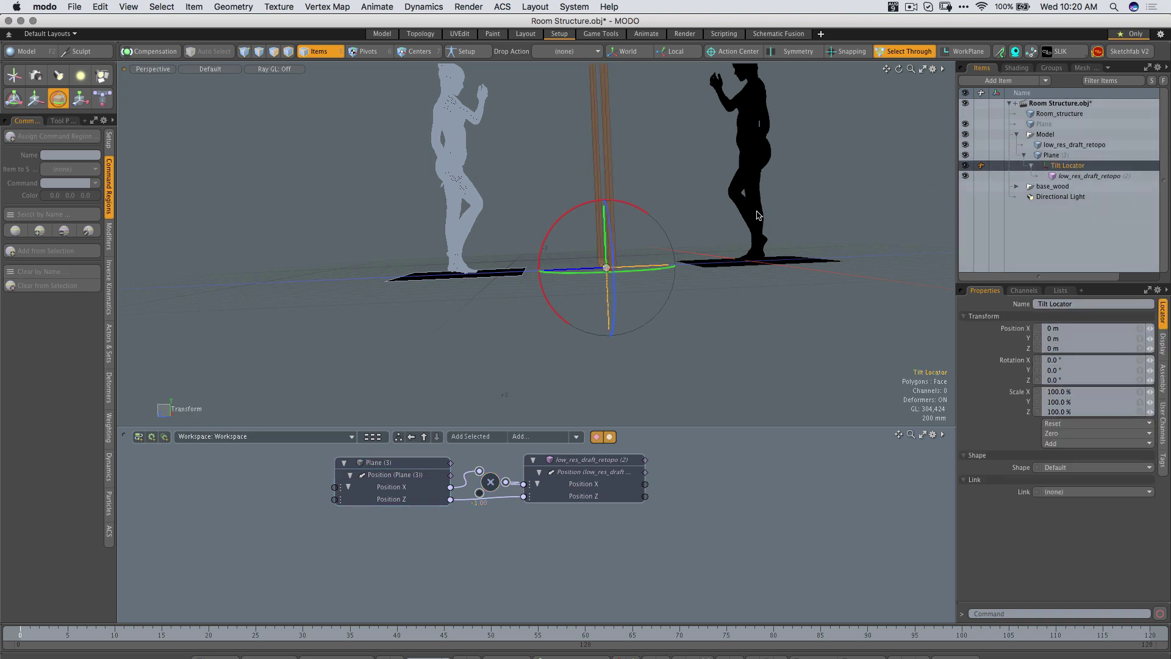
drag(628, 203, 608, 201)
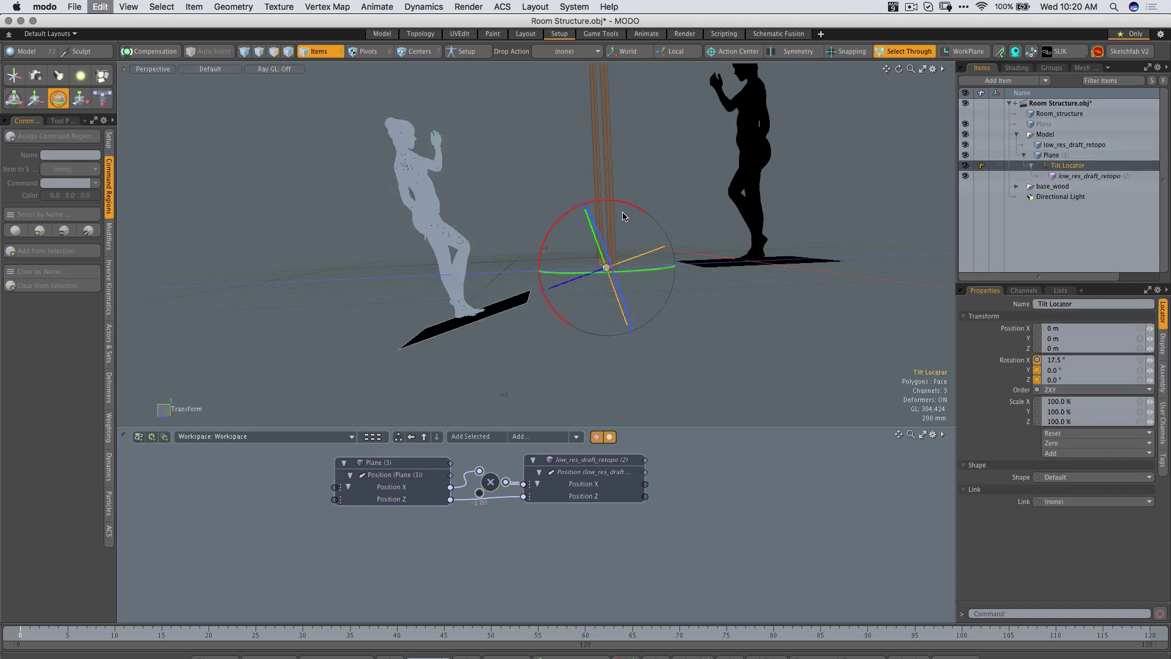
key(super+z)
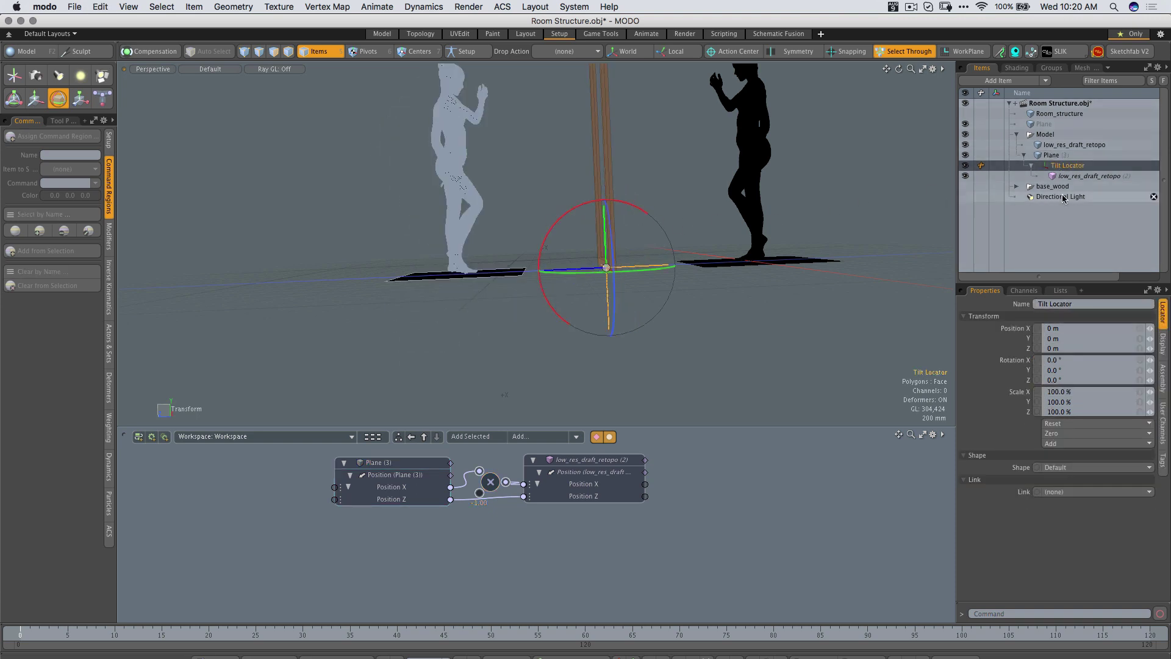
Add the Tilt Locator's Rotation X channel to the schematic and place its node below the figure instance's node
click(1012, 361)
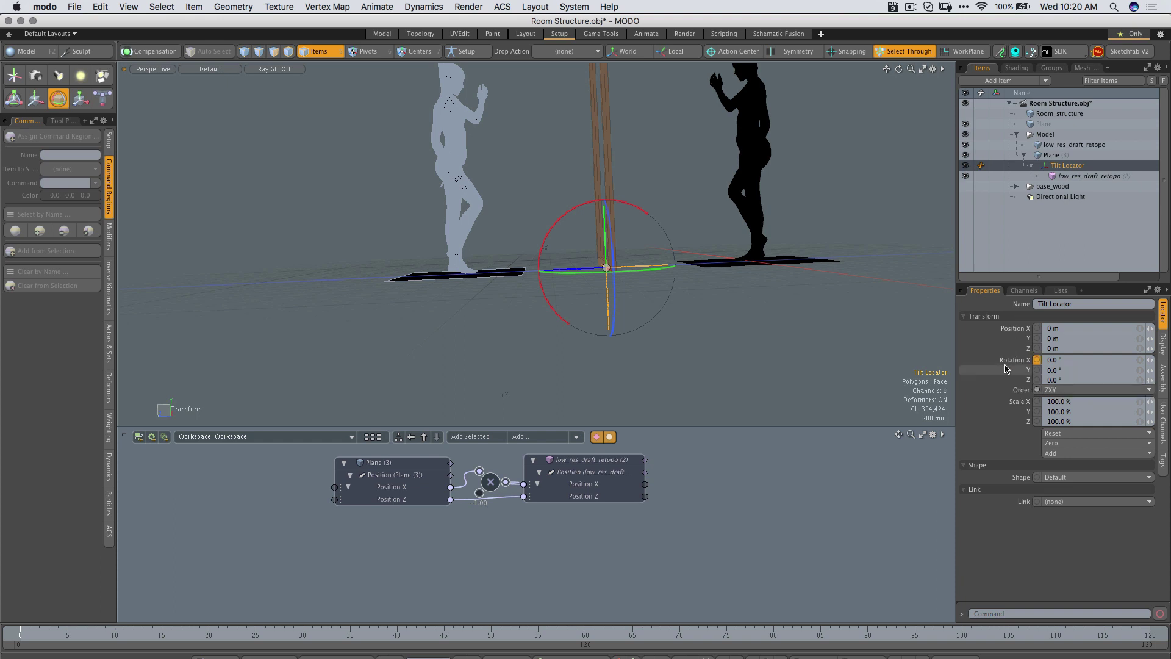
click(481, 437)
drag(553, 501, 579, 541)
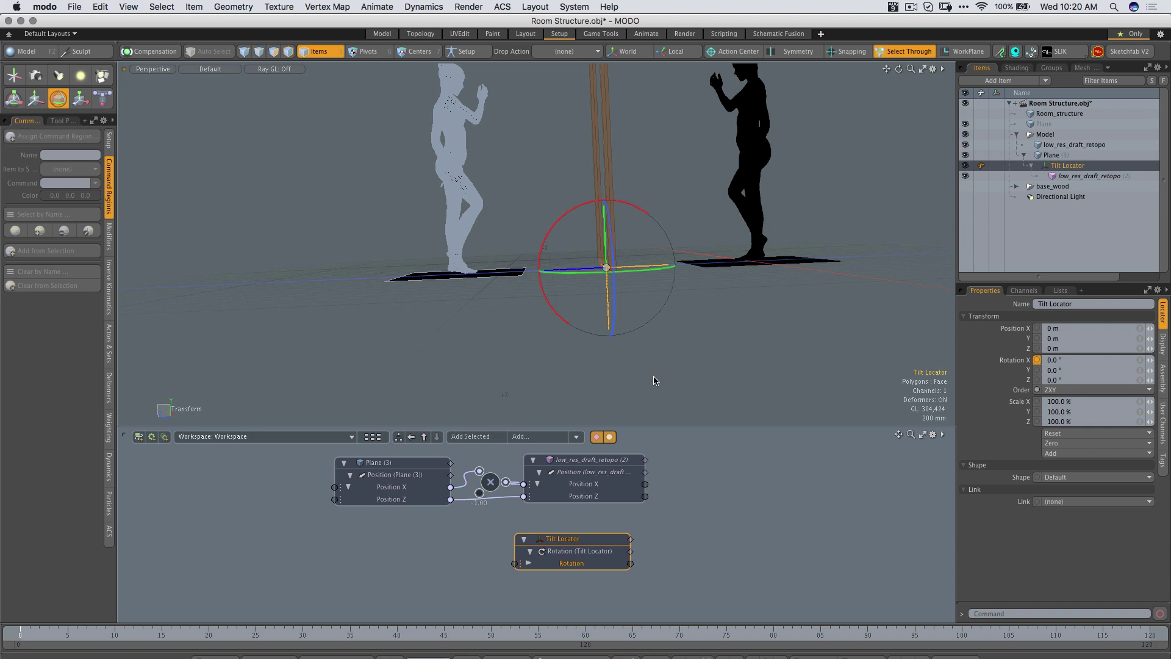
Add the Rotation X channel of Plane (3) to the schematic and link it to the Tilt Locator's Rotation X input
key(space)
click(613, 191)
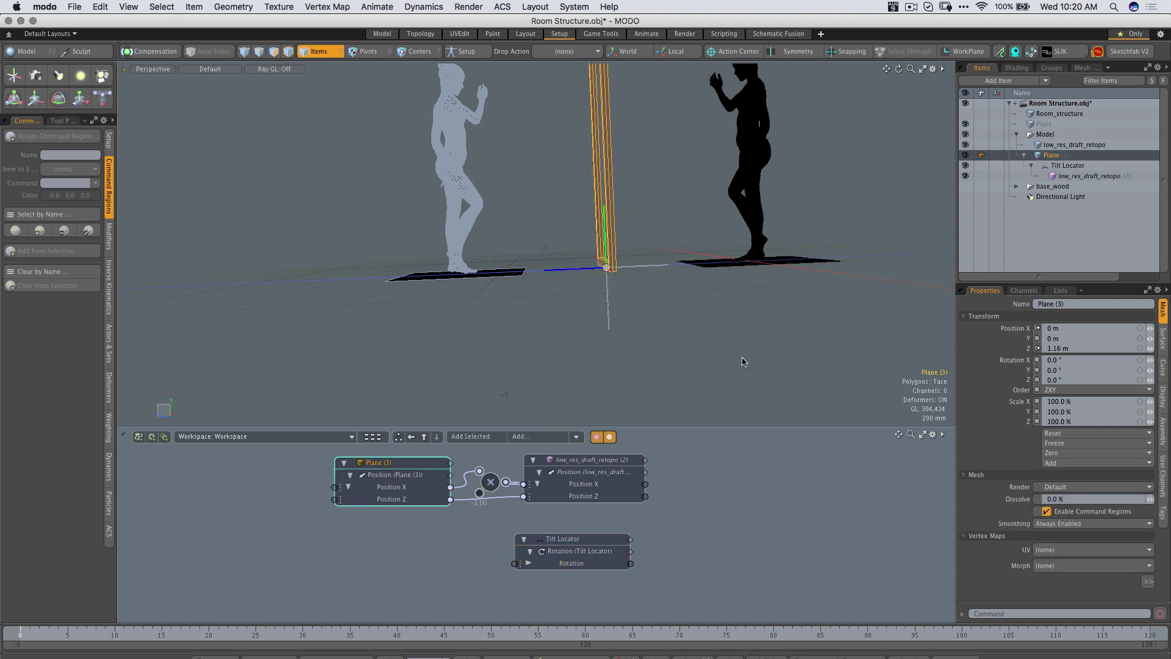
click(470, 437)
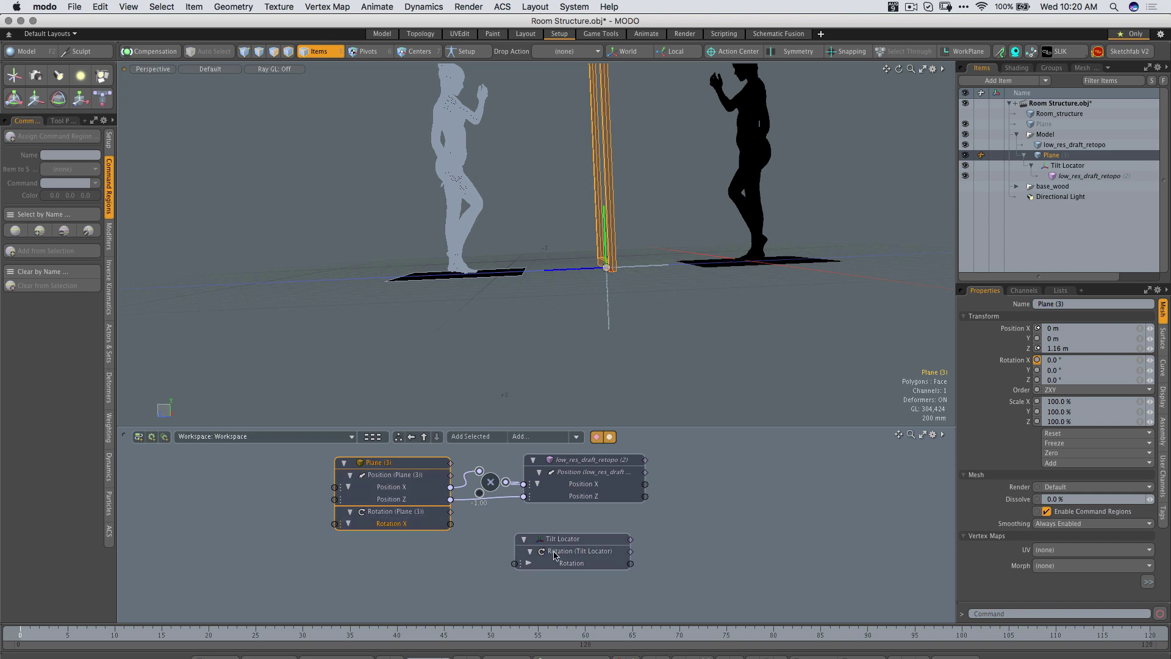
drag(565, 541, 577, 523)
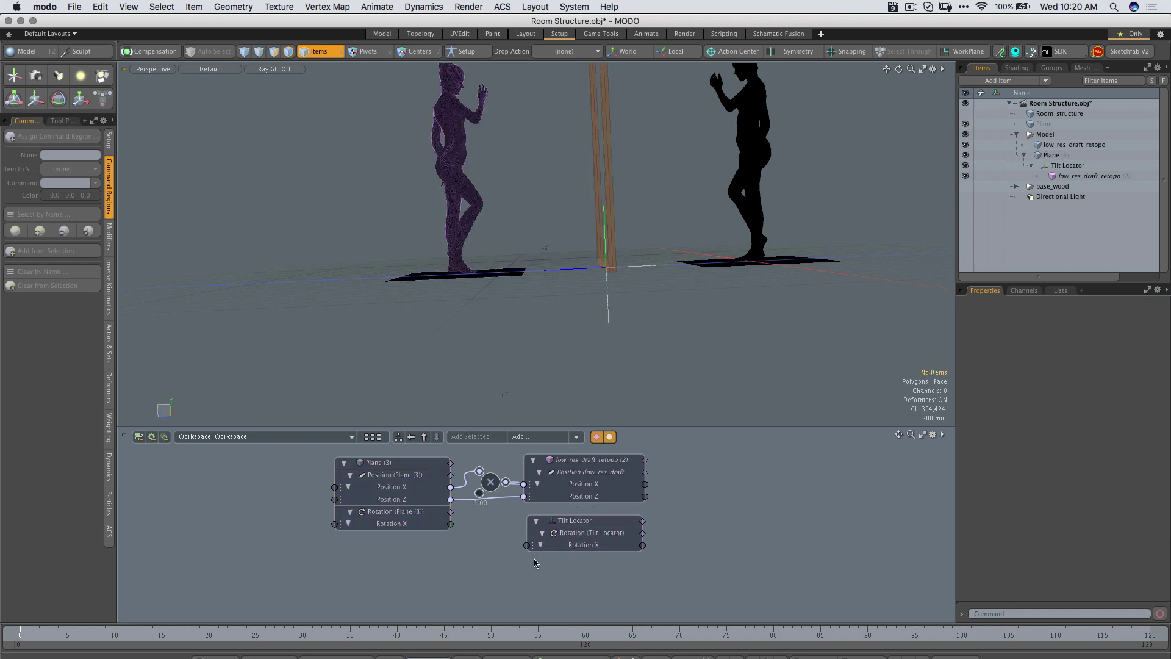
Try tilting the mirror frame Plane (3) about X to about 10.5° with the linked Tilt Locator, and undo the rotation
click(615, 261)
key(e)
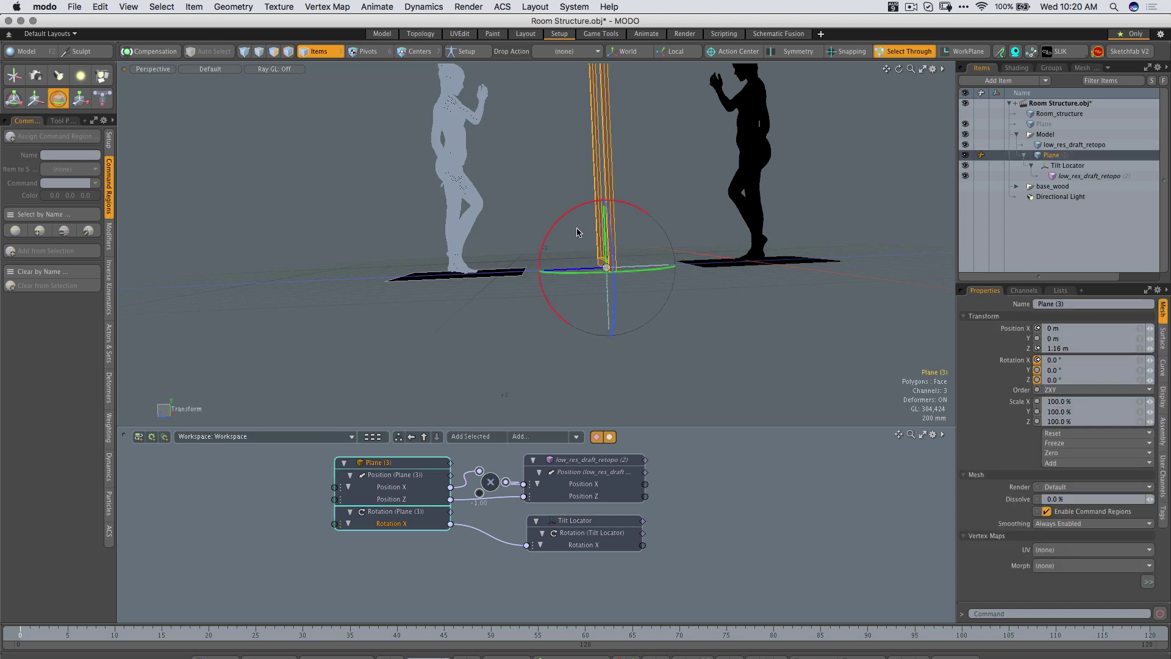
mouse_move(577, 211)
mouse_down()
mouse_move(559, 219)
mouse_move(581, 204)
mouse_move(570, 221)
mouse_up()
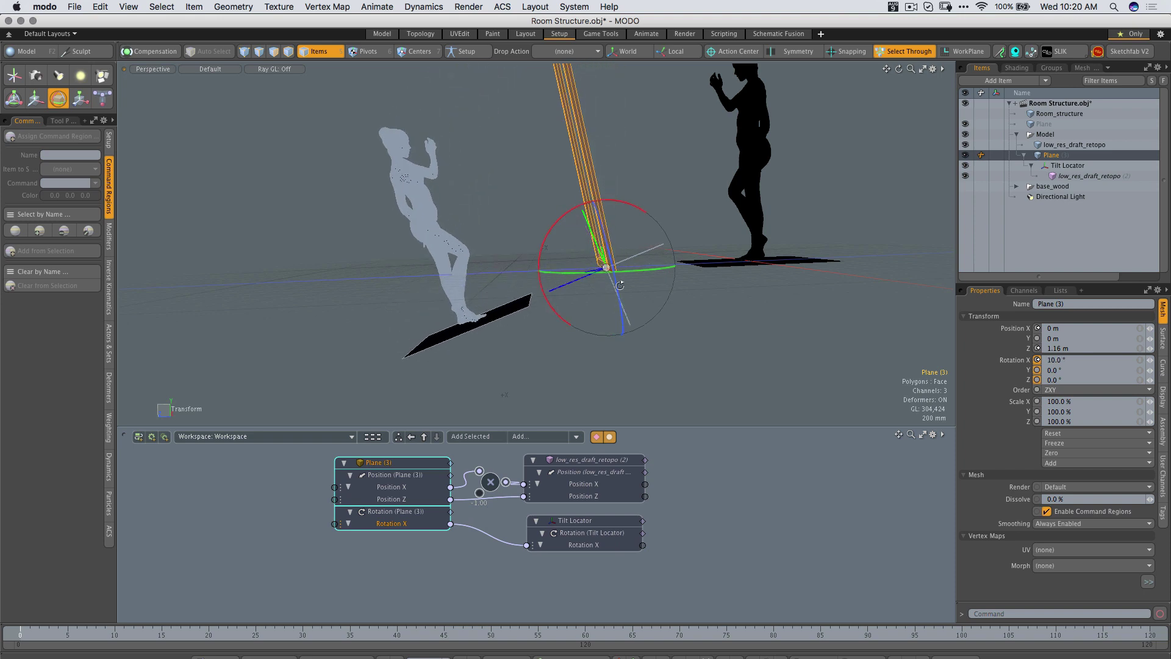
alt+drag(619, 285, 599, 247)
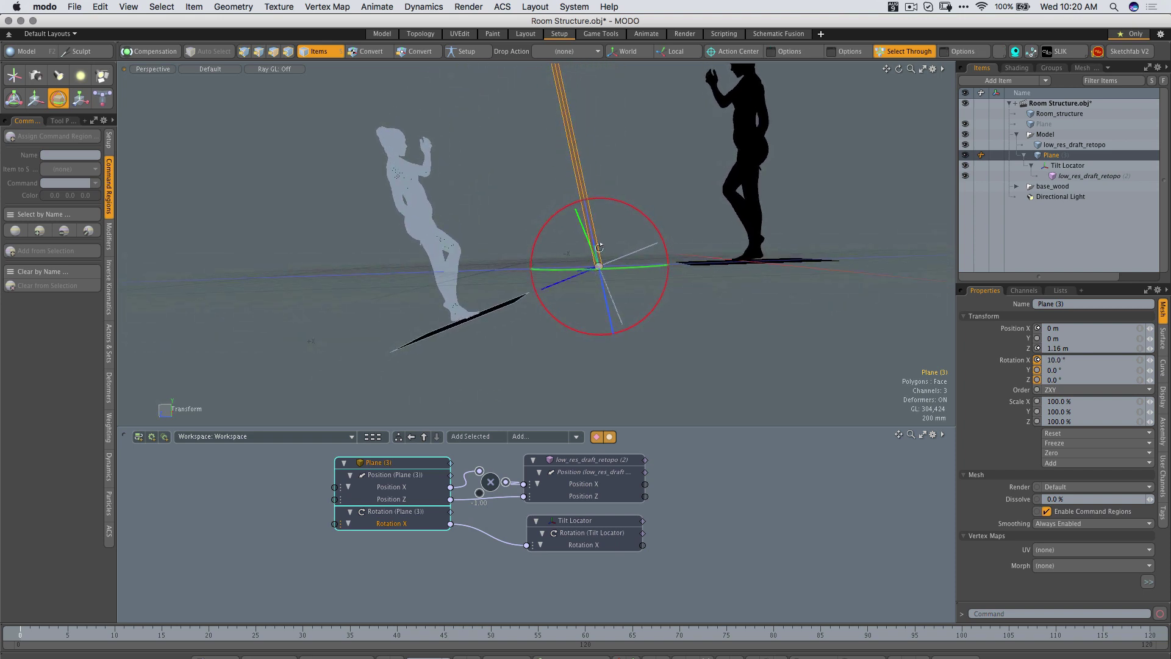
mouse_move(615, 199)
mouse_down()
mouse_move(627, 202)
mouse_move(573, 185)
mouse_move(510, 227)
mouse_move(563, 182)
mouse_move(615, 180)
mouse_move(750, 251)
mouse_move(830, 213)
mouse_move(619, 176)
mouse_up()
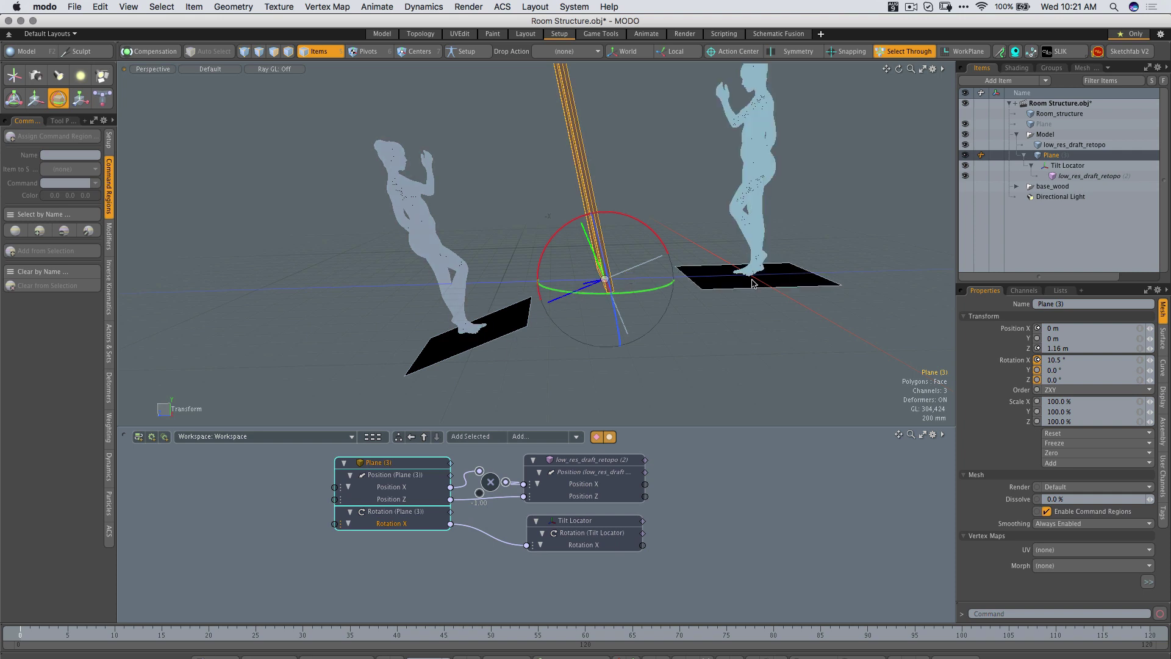
key(super+z)
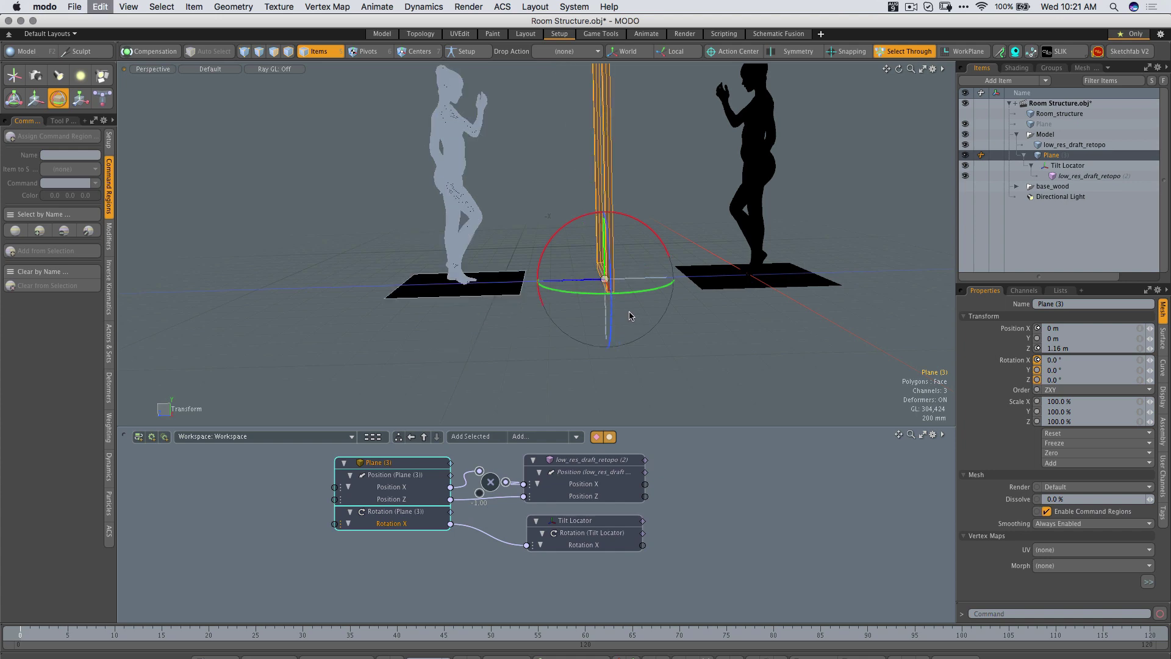
Try rotating the original figure low_res_draft_retopo in front of the mirror frame, and undo the rotation
key(q)
click(635, 333)
alt+drag(729, 267, 645, 254)
click(706, 274)
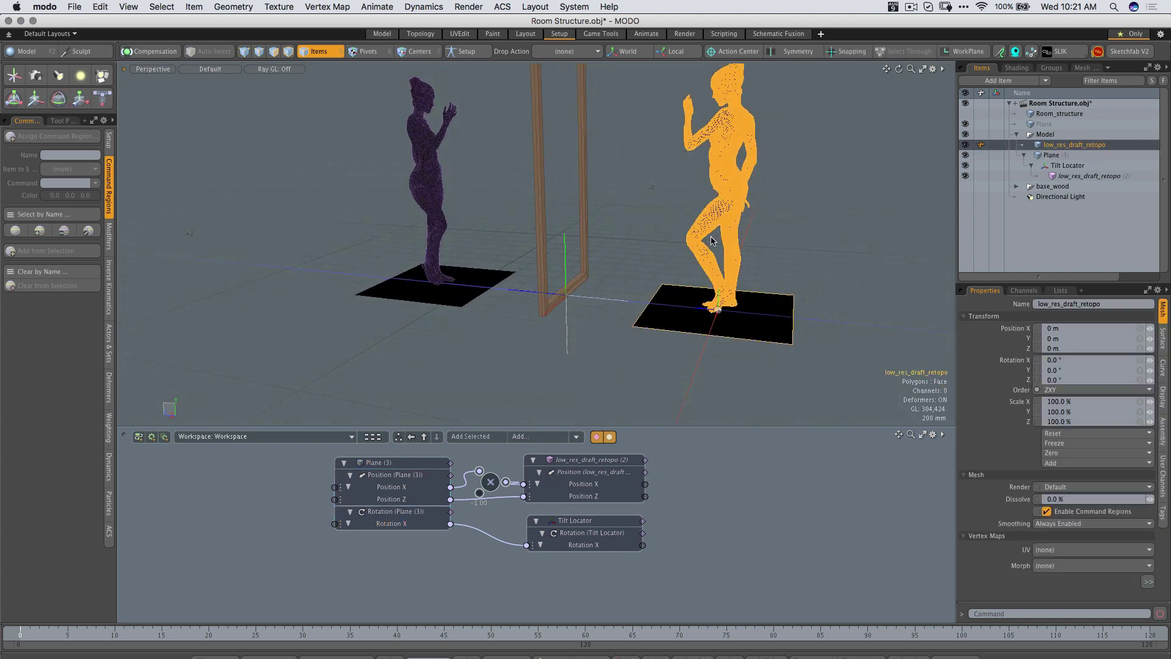
key(e)
drag(733, 342, 497, 241)
key(super+z)
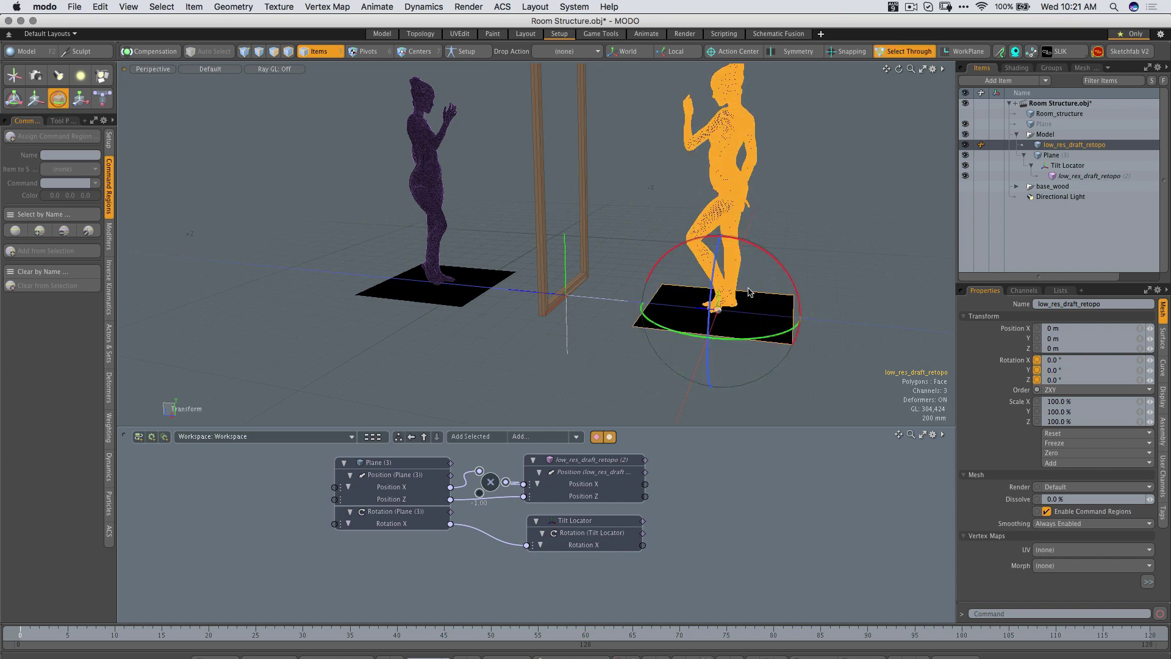
Add the Rotation Y channel of the original figure low_res_draft_retopo to the schematic and place its node below the Plane (3) node
key(space)
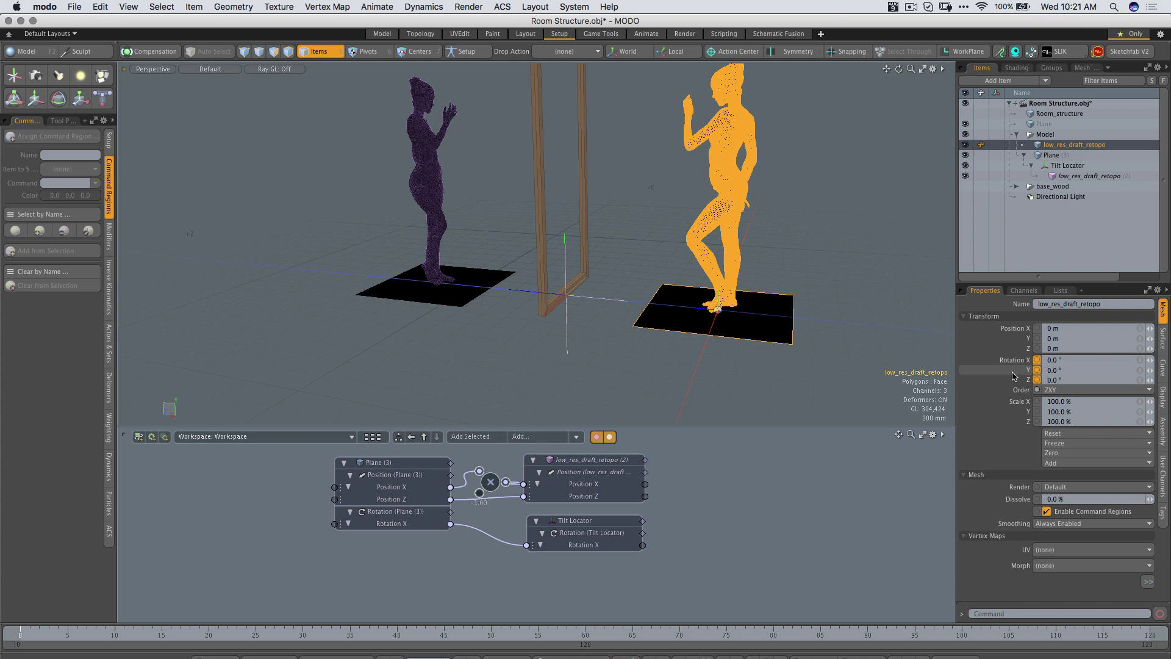
click(985, 371)
click(464, 437)
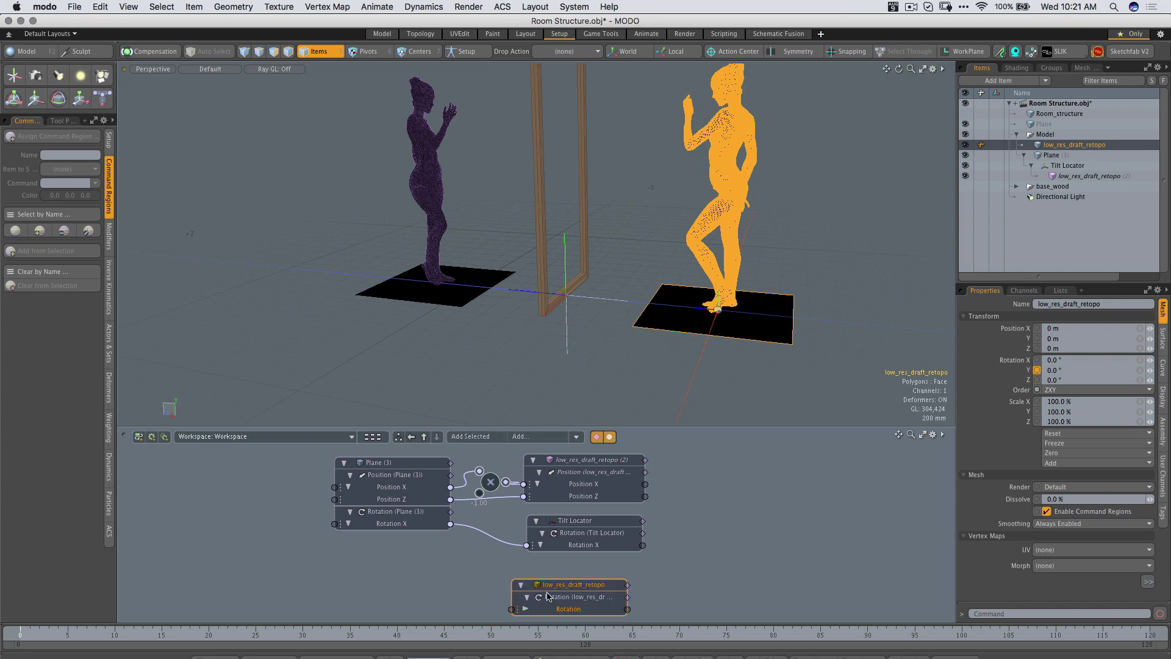
click(389, 540)
drag(562, 586, 383, 549)
right_click(373, 548)
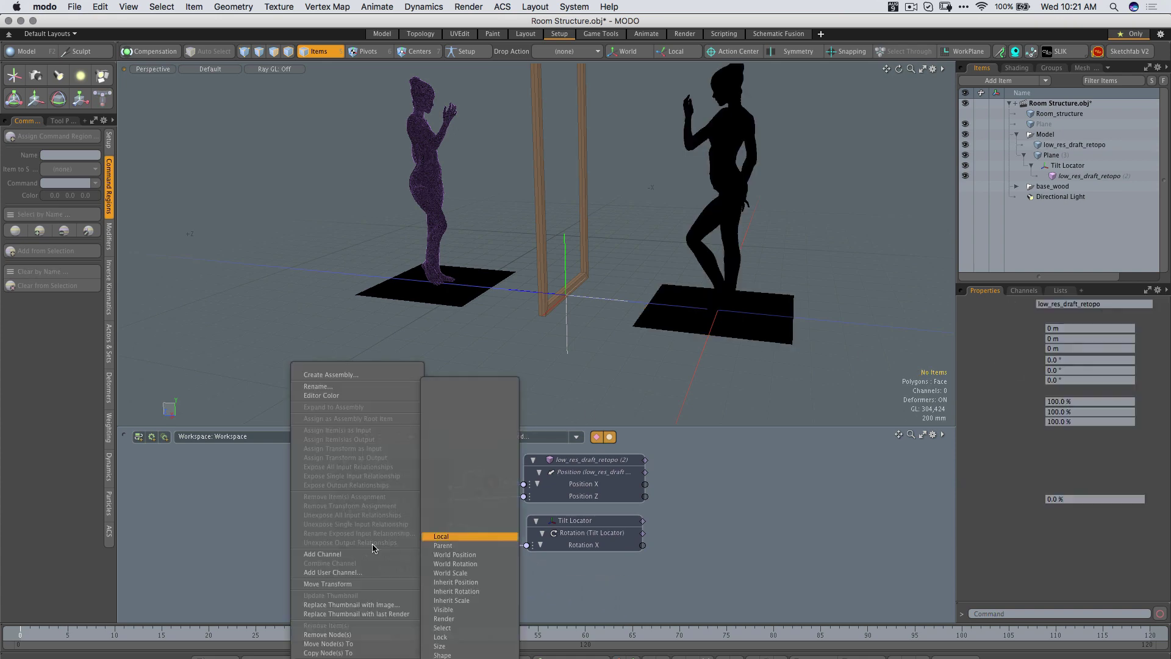
Add the Rotation Y channel of the instance low_res_draft_retopo (2) to the schematic and move the Tilt Locator node clear of the instance's node
click(438, 220)
click(439, 240)
click(440, 243)
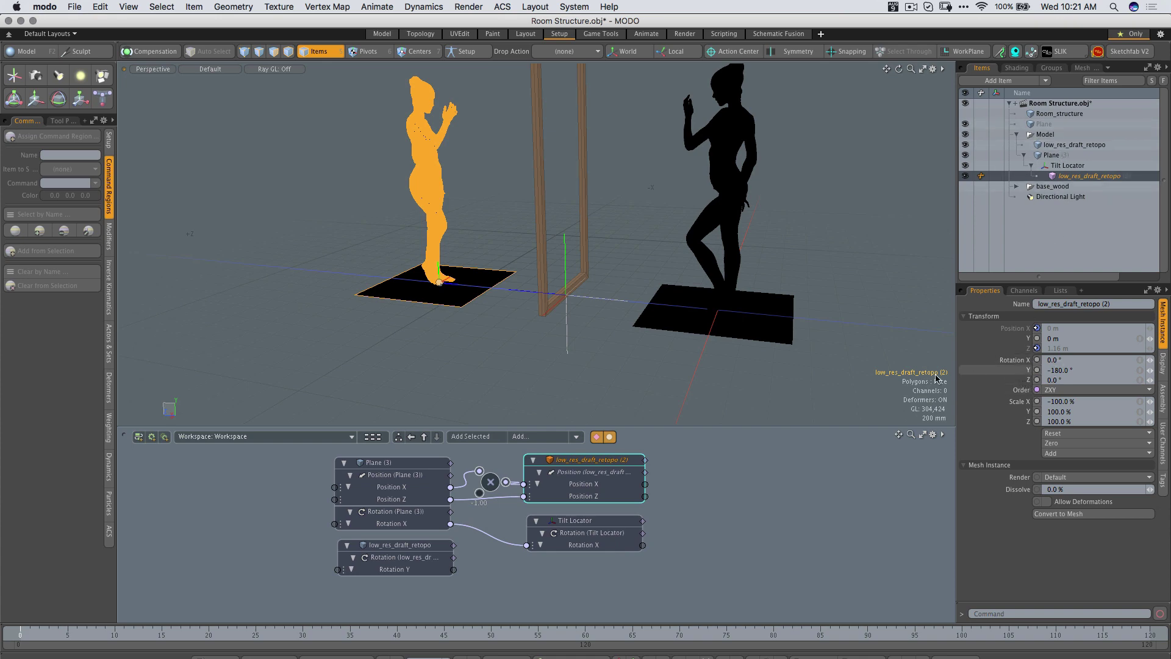
click(1027, 370)
click(475, 438)
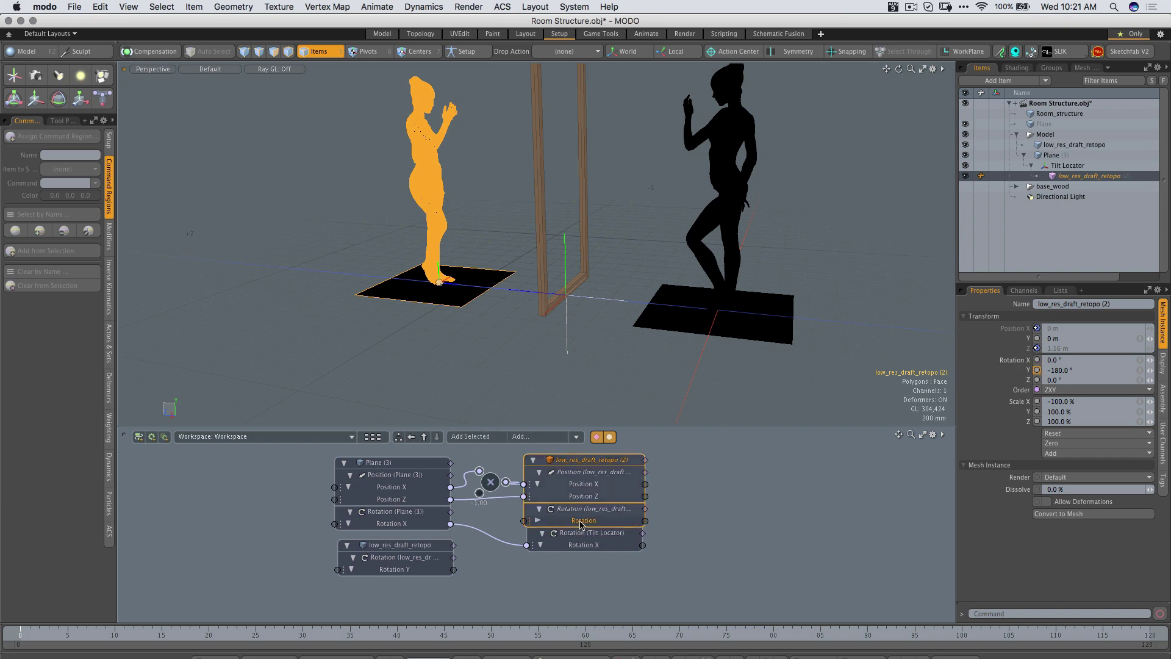
click(529, 532)
drag(529, 533, 684, 494)
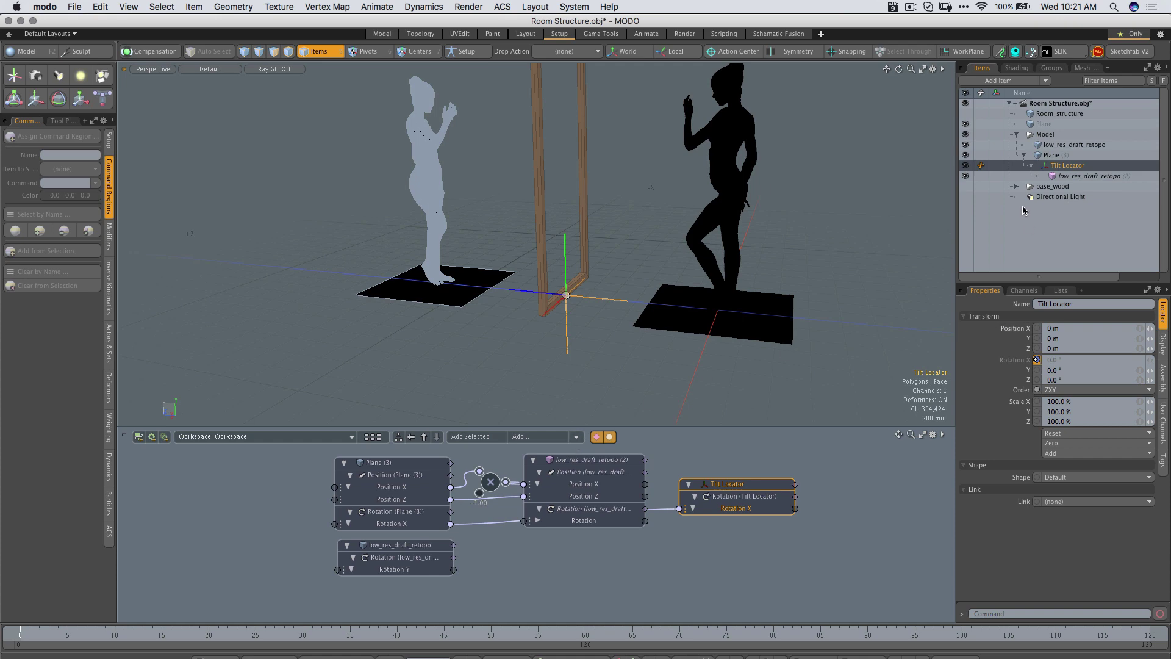
Add two Basic Math nodes to the schematic and place them side by side next to the original figure's rotation node
click(574, 445)
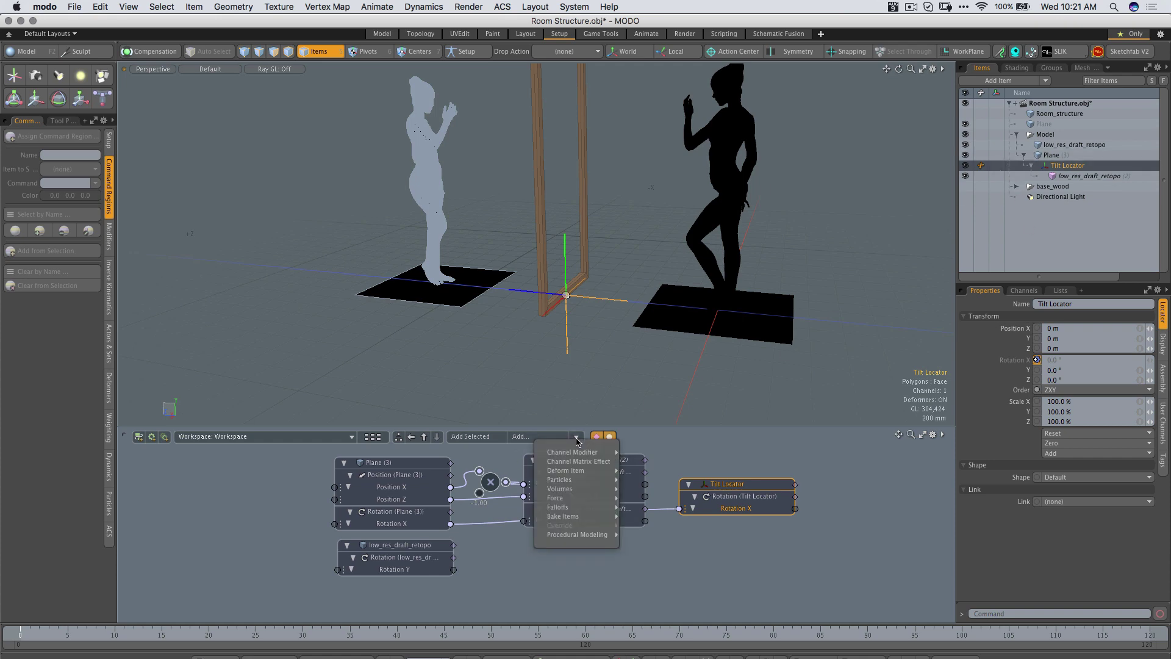
mouse_move(577, 453)
click(640, 456)
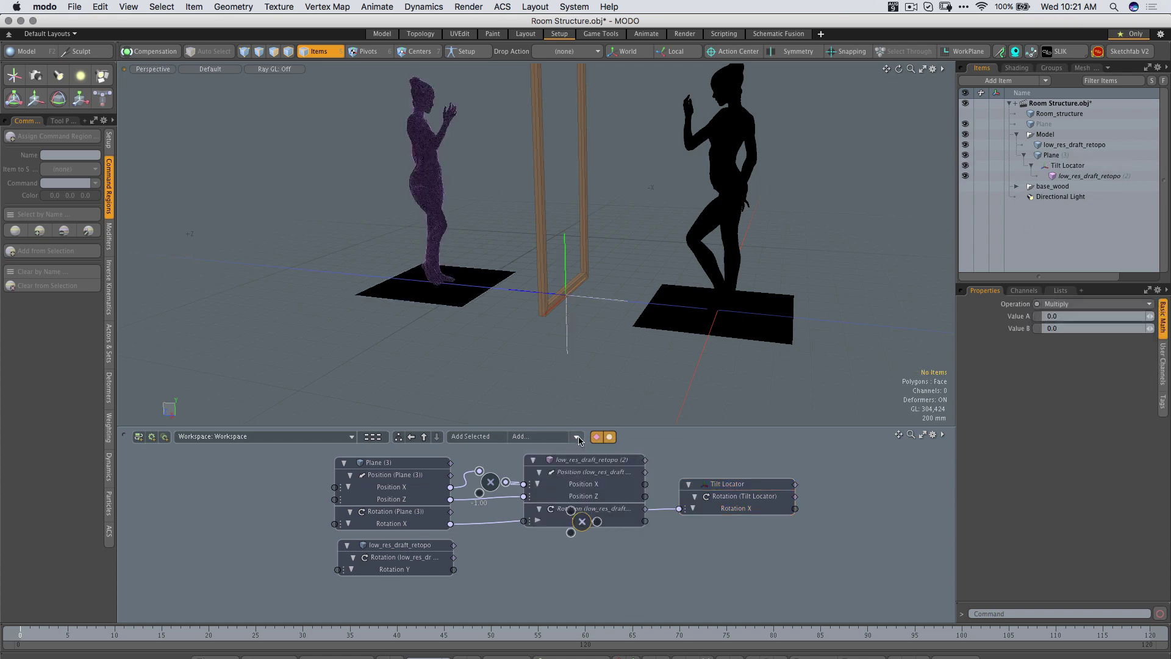
click(576, 436)
click(647, 452)
drag(591, 524, 521, 575)
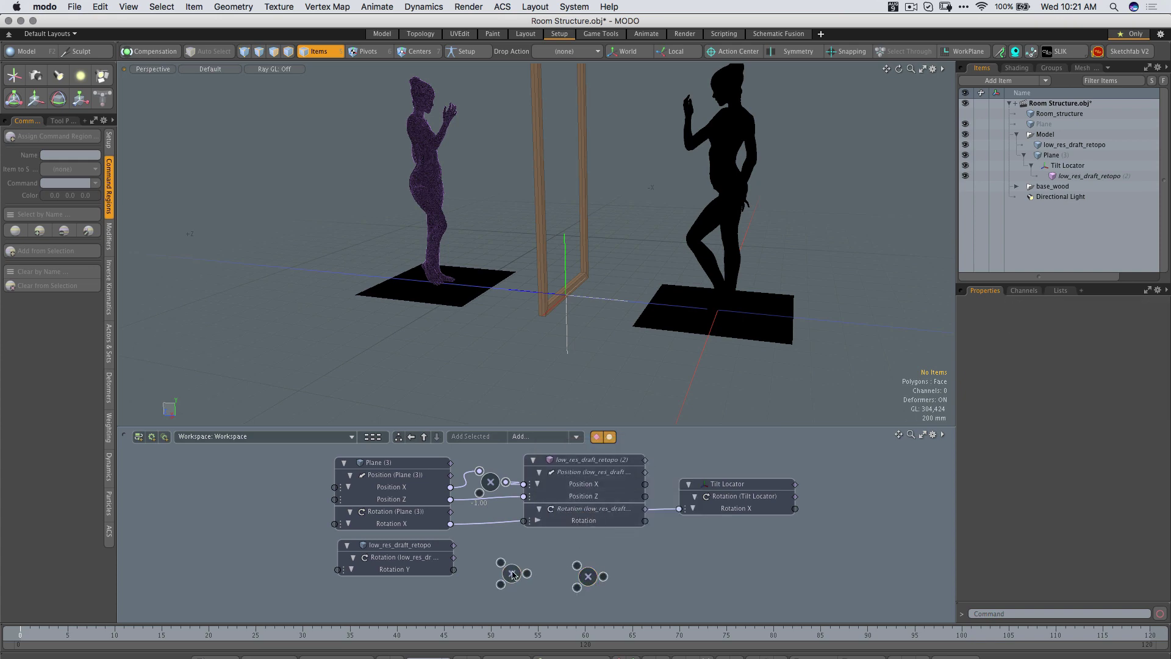
Set the first math node to Add with Value B 180 and feed the original figure's Rotation Y into Value A
click(1062, 304)
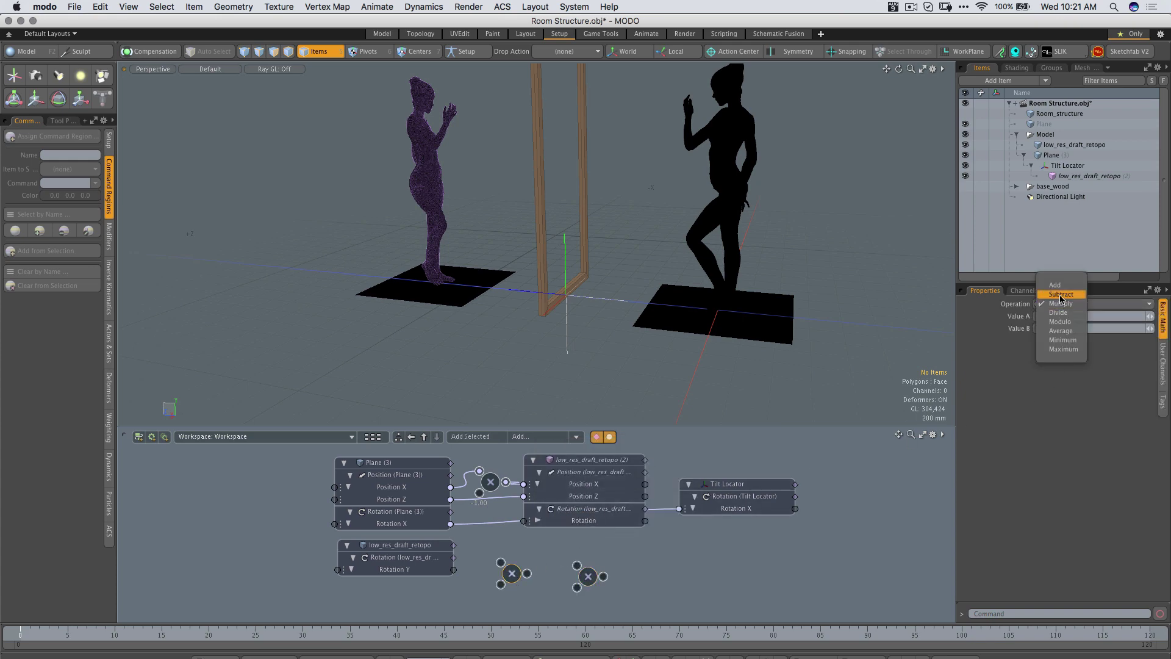
click(1070, 317)
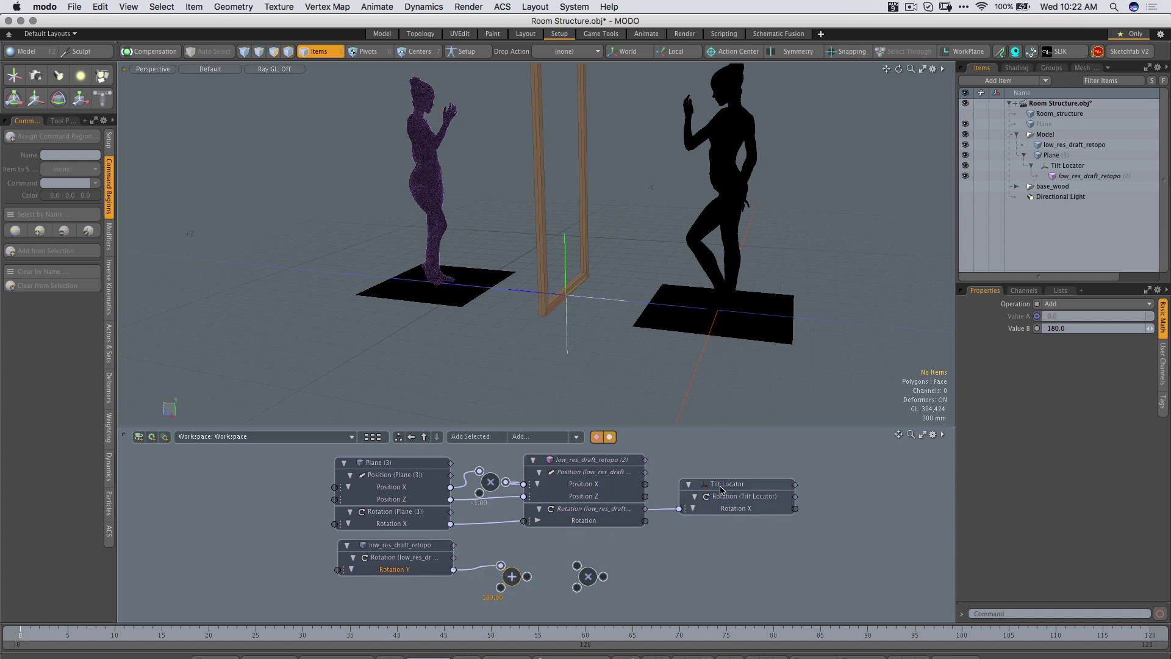
Rearrange the nodes and link the Add node through the Multiply node into the instance's Rotation Y input
drag(720, 488, 717, 500)
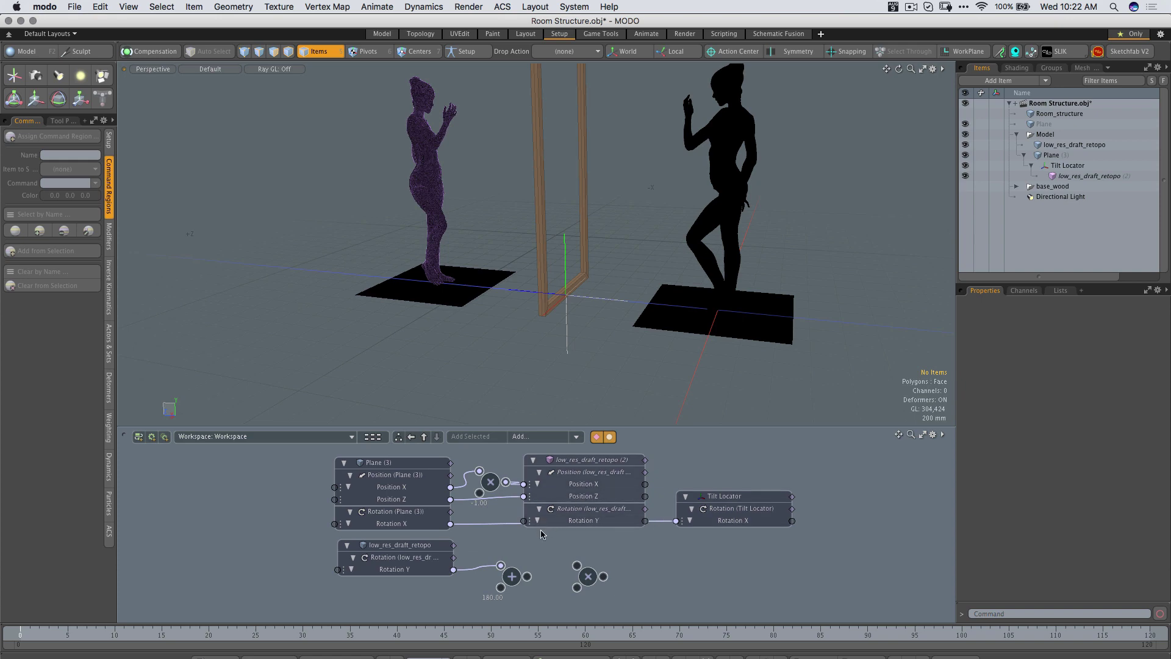
drag(583, 477, 593, 492)
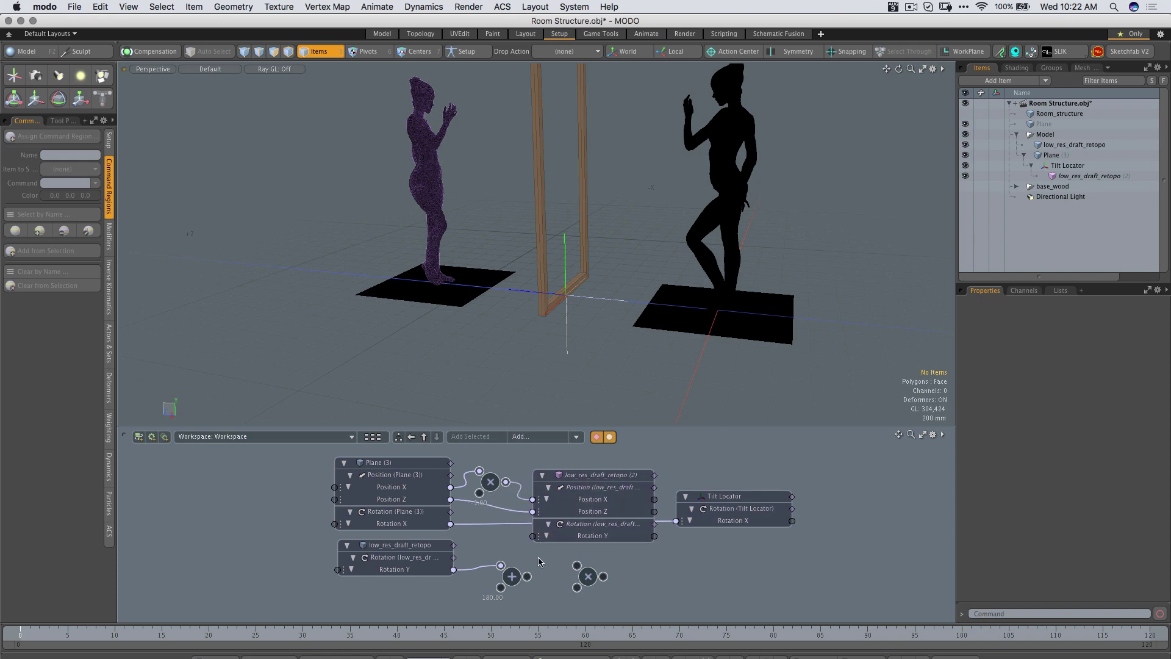
drag(583, 580, 564, 599)
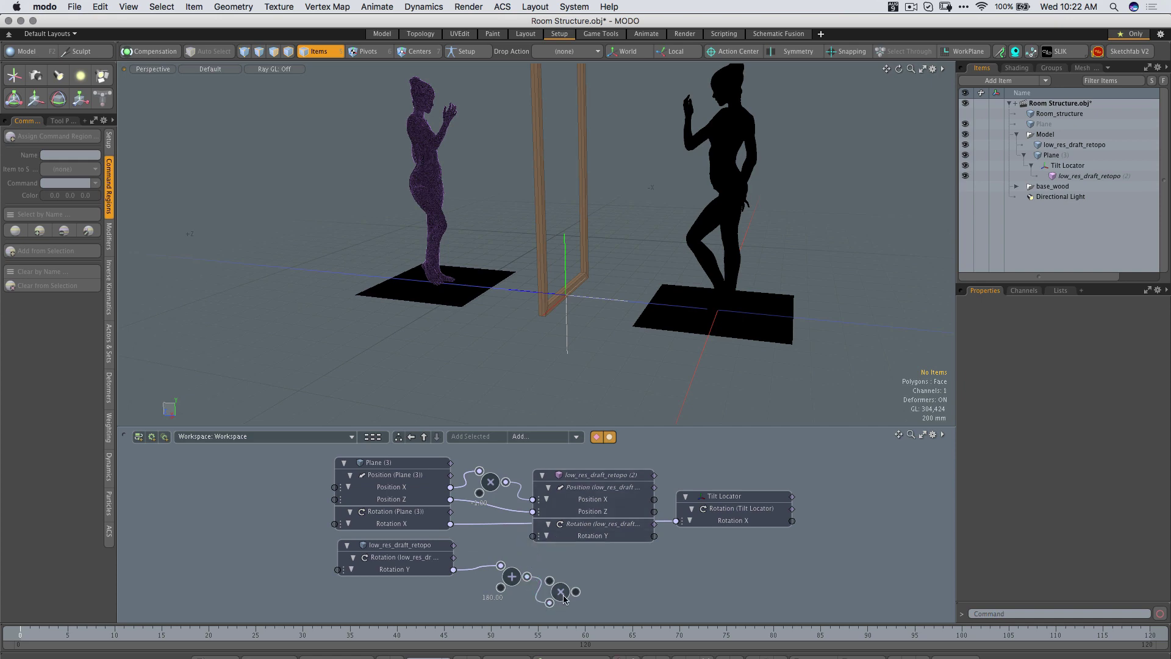
drag(564, 599, 572, 590)
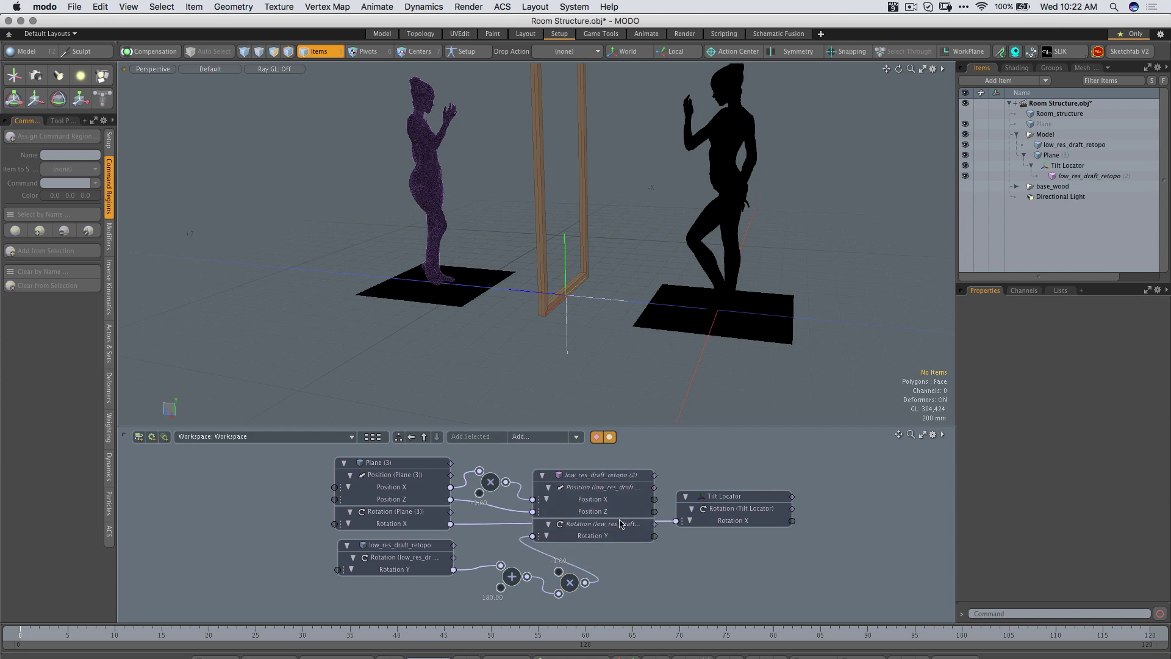
Try rotating the original figure about Y to test the linked reflection, and undo the rotation
click(738, 251)
key(e)
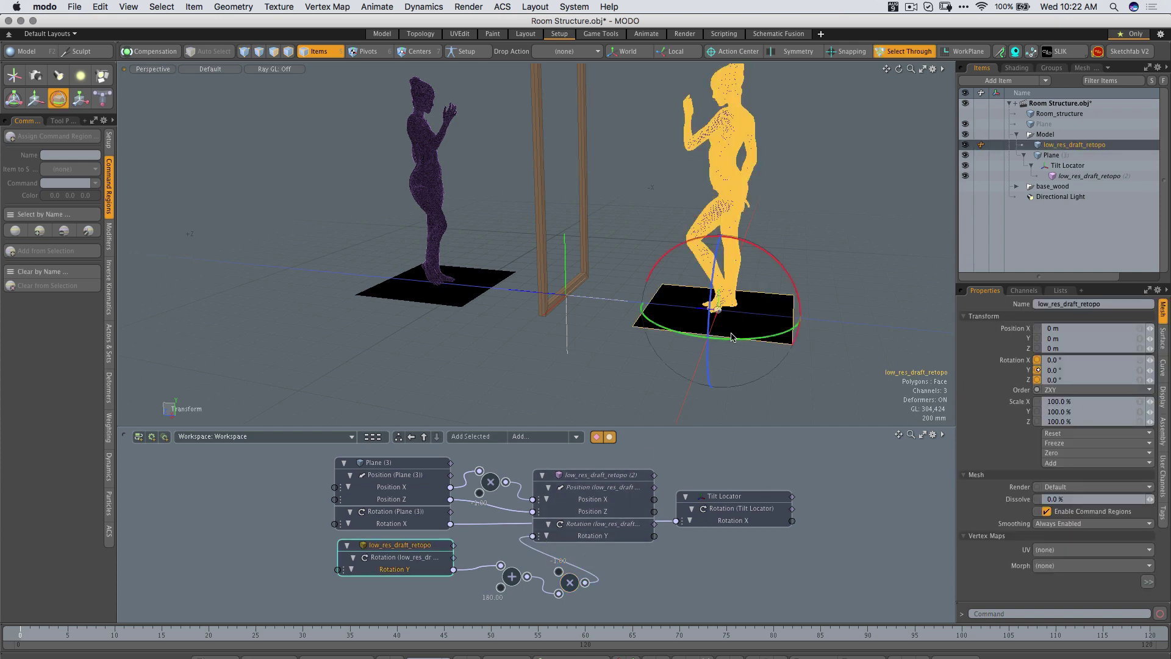
mouse_move(730, 339)
mouse_down()
mouse_move(770, 334)
mouse_move(790, 303)
mouse_move(769, 332)
mouse_move(696, 281)
mouse_move(781, 327)
mouse_move(729, 329)
mouse_up()
key(super+z)
key(super+z)
key(super+z)
Try moving the mirror frame Plane (3) along Z to about 1.32 m and rotating it with the linked reflection
alt+drag(639, 251, 648, 211)
click(610, 357)
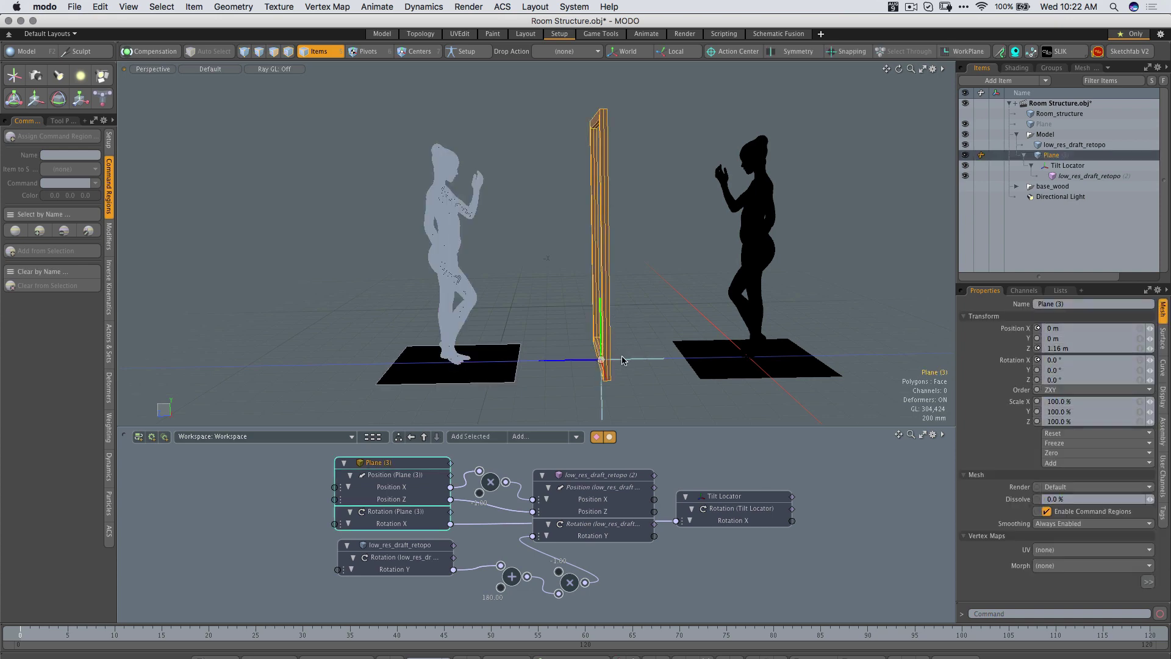
key(w)
drag(540, 360, 520, 359)
key(e)
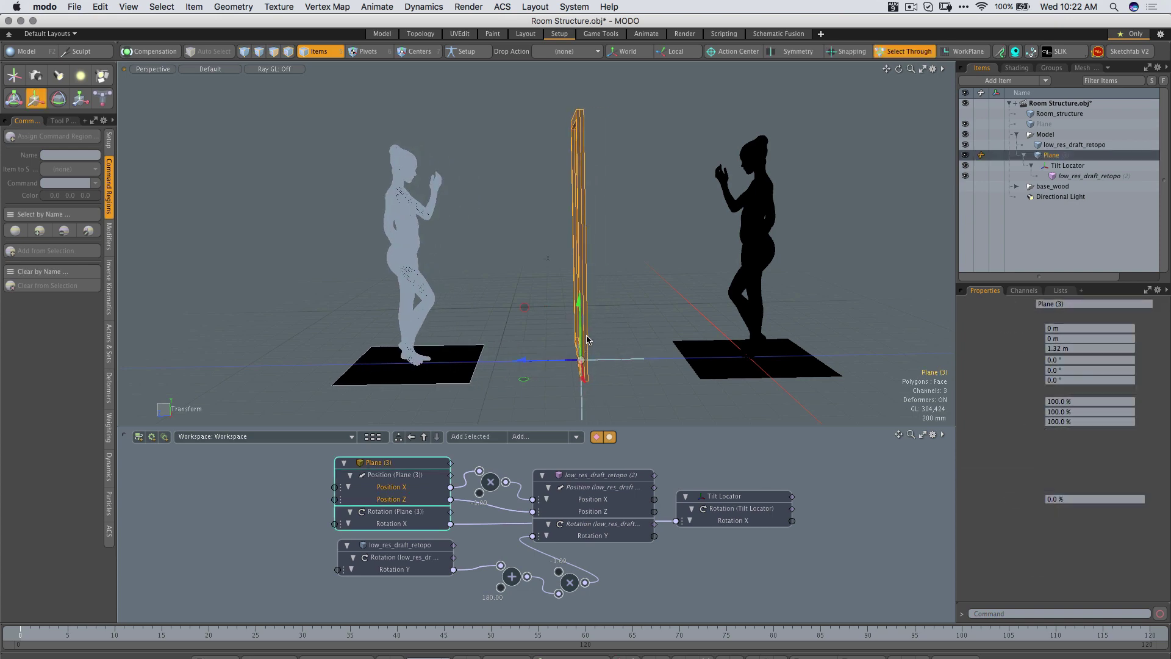
drag(598, 297, 465, 308)
key(q)
Examine the mirror frame, the original figure and its reflected instance from an angled view
click(636, 261)
ctrl+alt+drag(475, 162, 601, 197)
alt+drag(601, 197, 524, 293)
alt+drag(524, 293, 749, 270)
alt+shift+drag(660, 254, 758, 256)
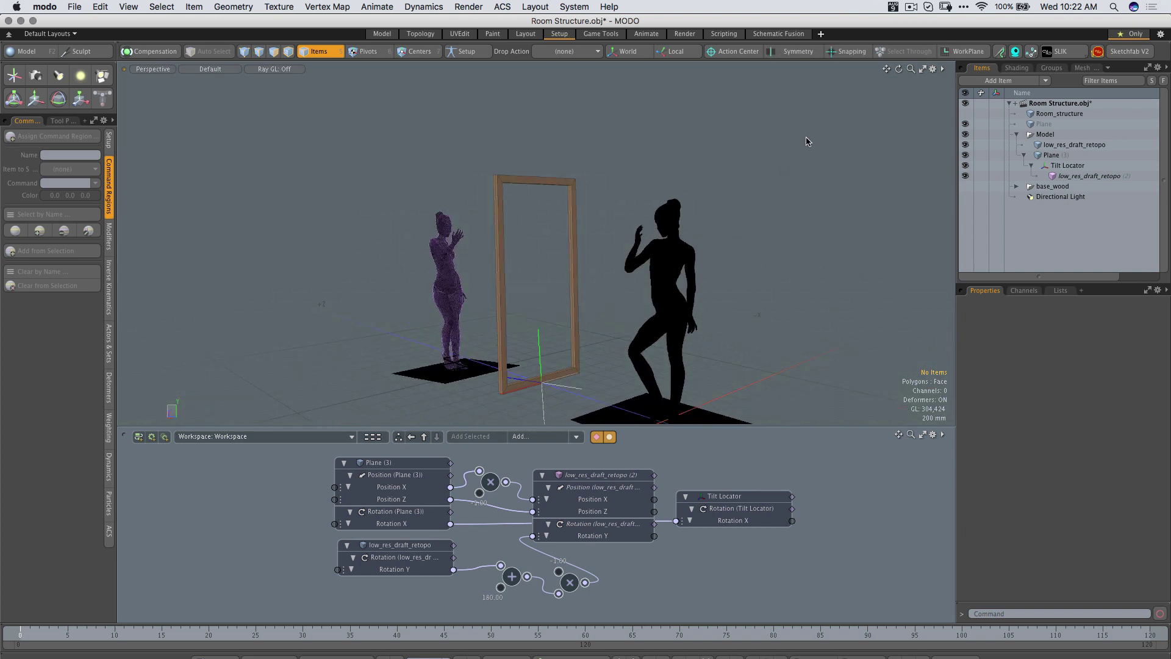